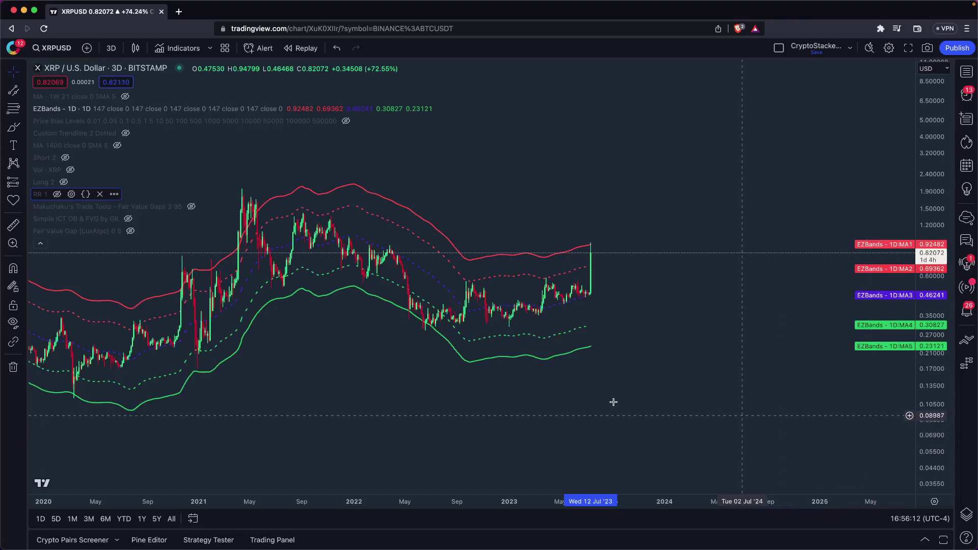
Step: Examine XRP's price history against the EZBands on the 3-day chart from 2019 to the July 2023 spike
left_click_drag(559, 382, 581, 375)
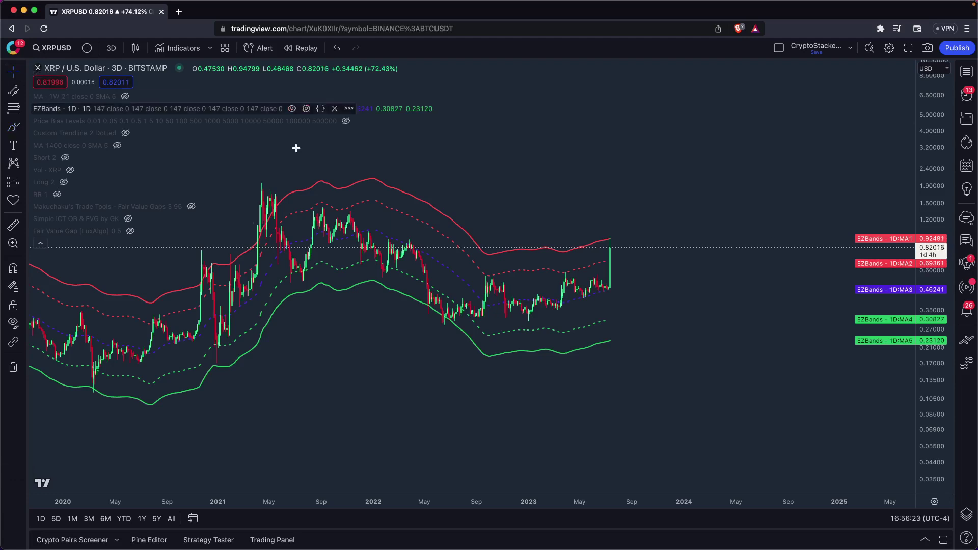
scroll(604, 298, "up", 2)
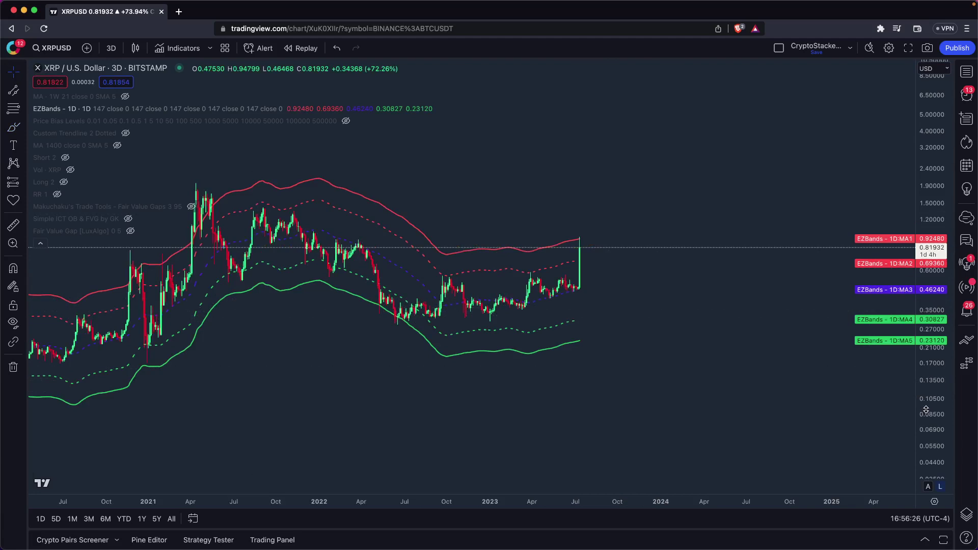
left_click_drag(926, 410, 939, 340)
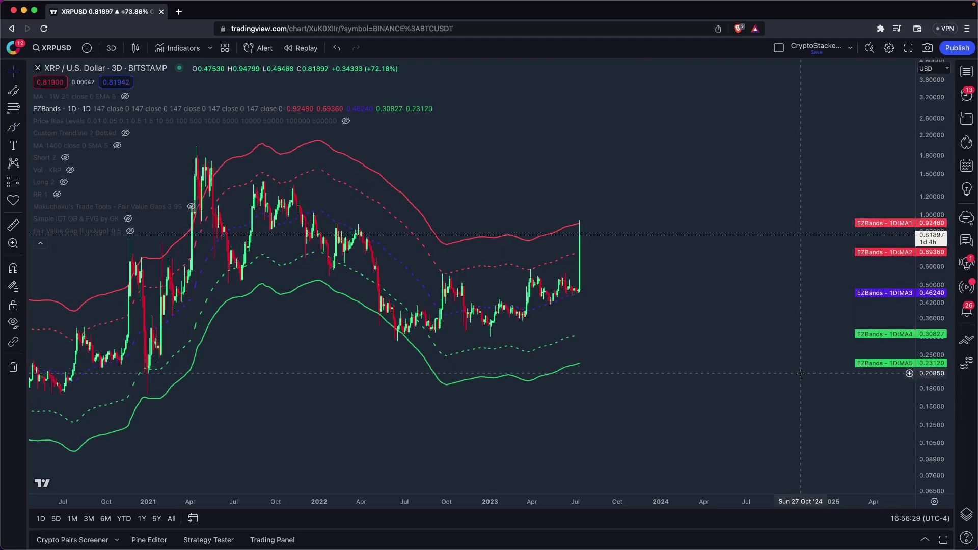
scroll(744, 365, "up", 2)
left_click_drag(668, 371, 674, 365)
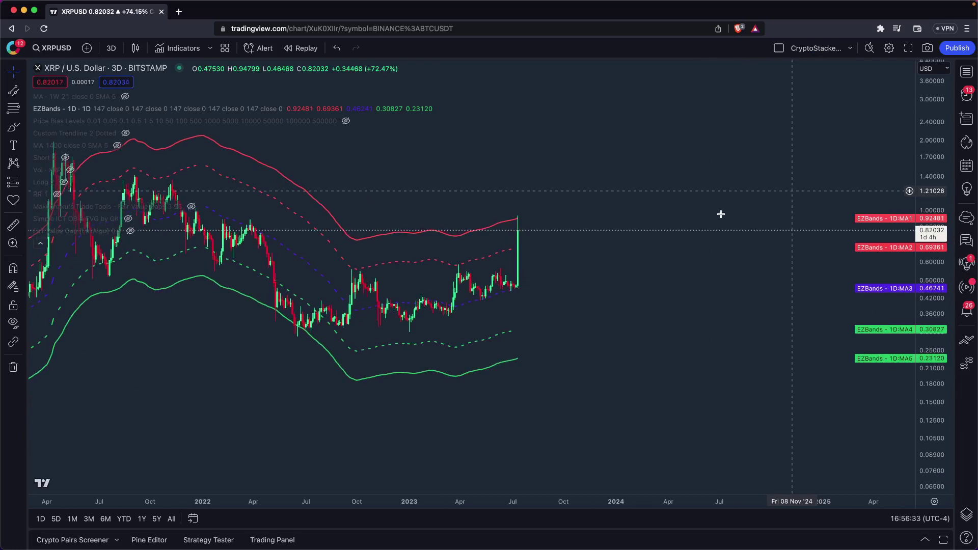
scroll(622, 226, "left", 2)
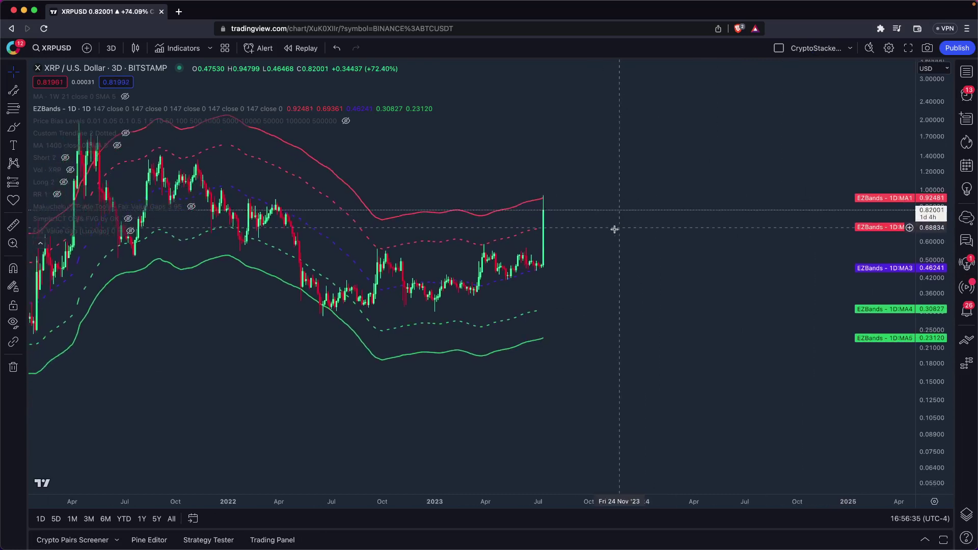
scroll(615, 229, "down", 5)
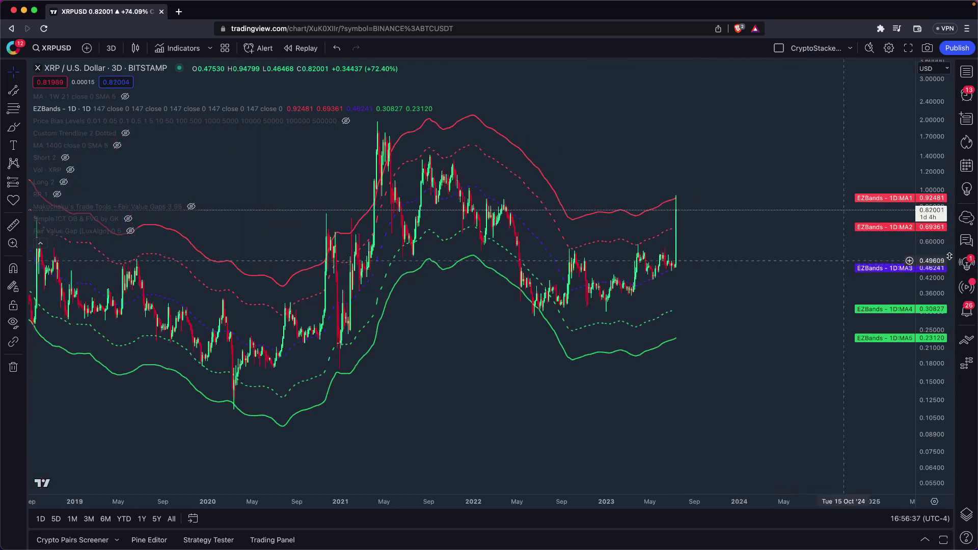
left_click_drag(943, 255, 940, 371)
left_click_drag(569, 357, 572, 373)
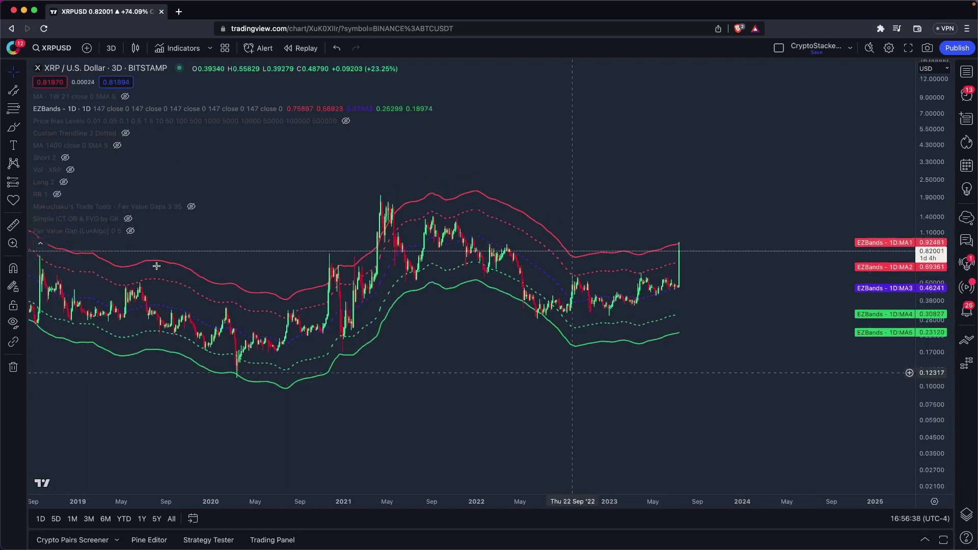
Step: Collapse the indicator list and temporarily circle the lower-band touches near September 2018 and March 2020, undoing each circle
left_click(40, 243)
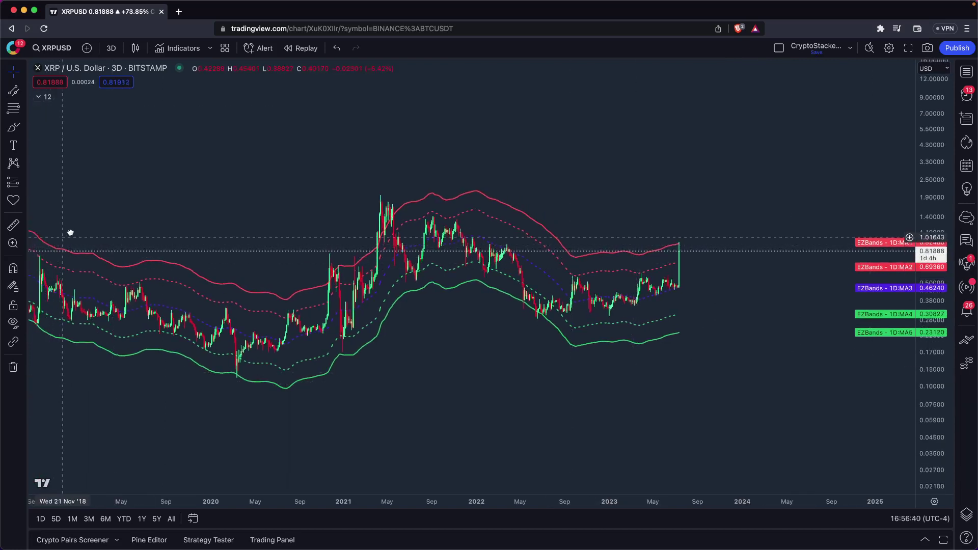
left_click_drag(70, 232, 90, 221)
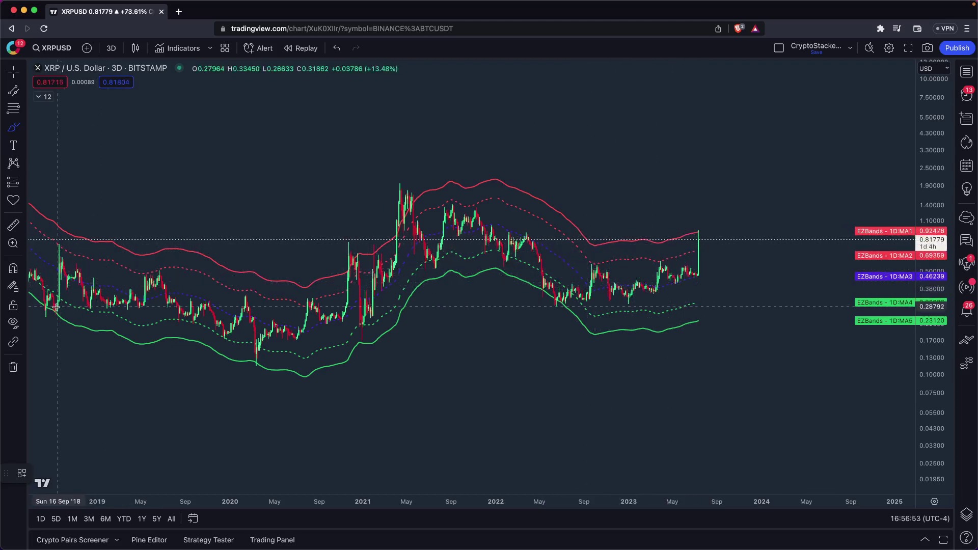
left_click_drag(60, 309, 58, 307)
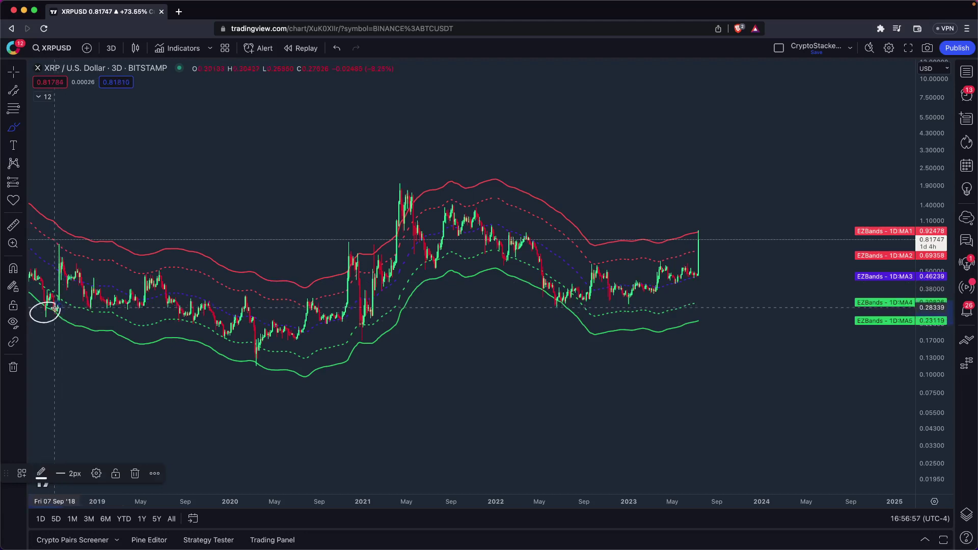
key("super+z")
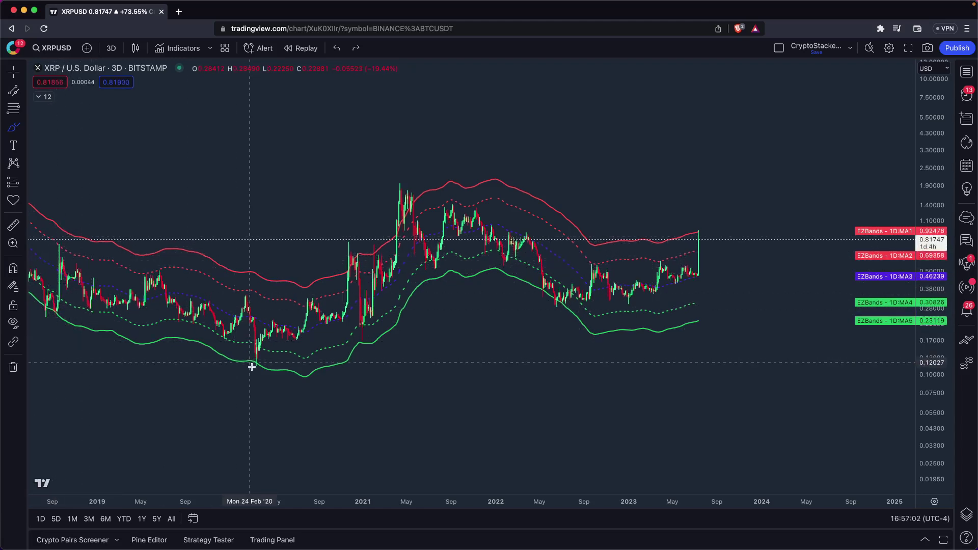
left_click_drag(256, 352, 259, 350)
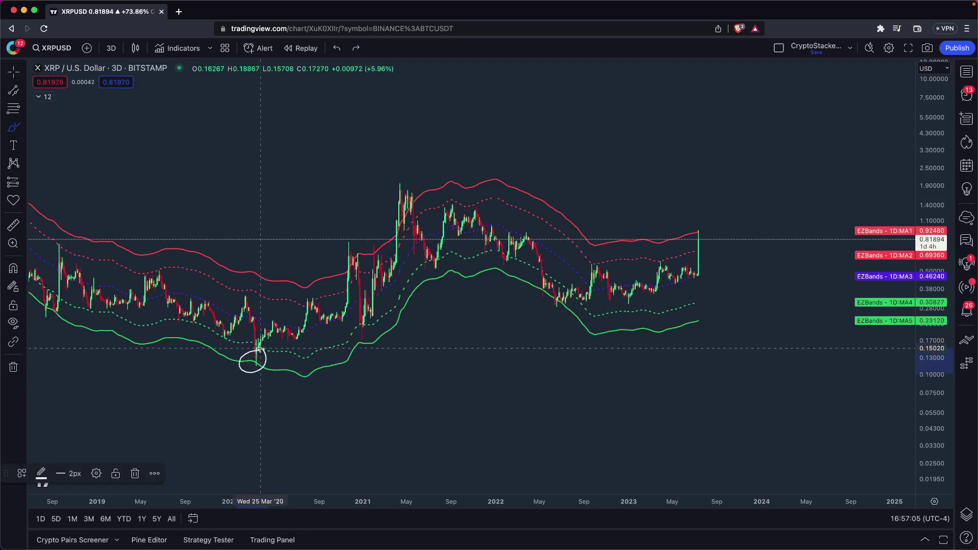
key("super+z")
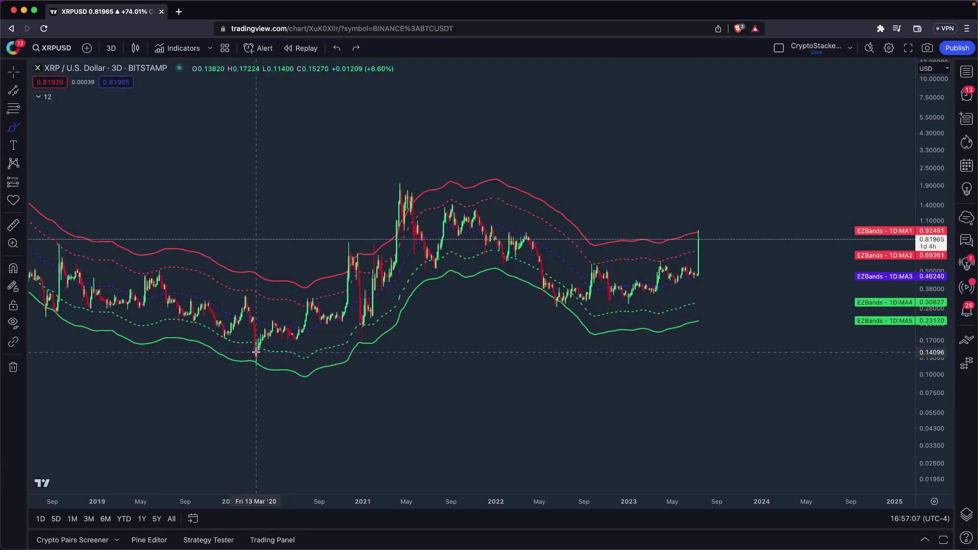
left_click(15, 72)
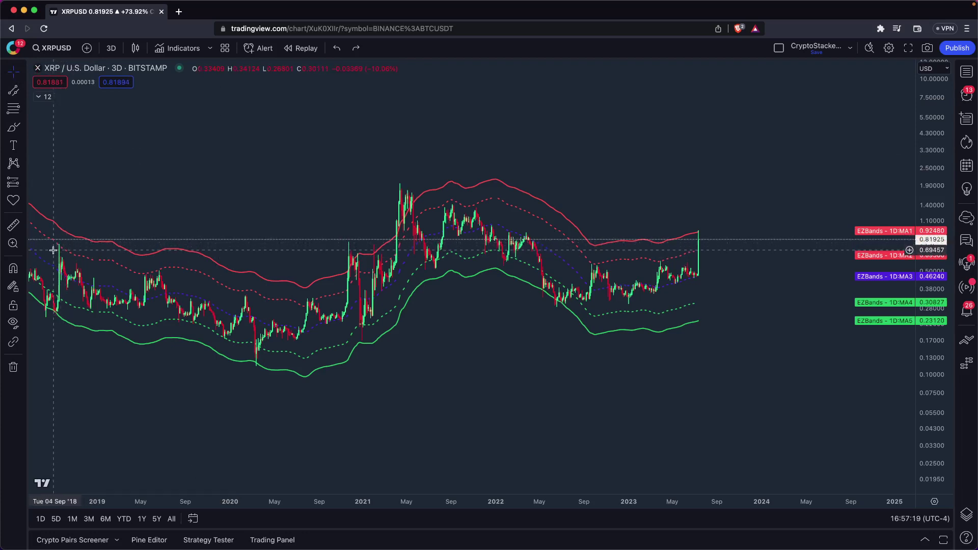
Step: Temporarily circle the upper-band touches of late 2020 and April 2021 and the March 2020 and January 2021 lows, undoing the circles
left_click_drag(351, 247, 353, 248)
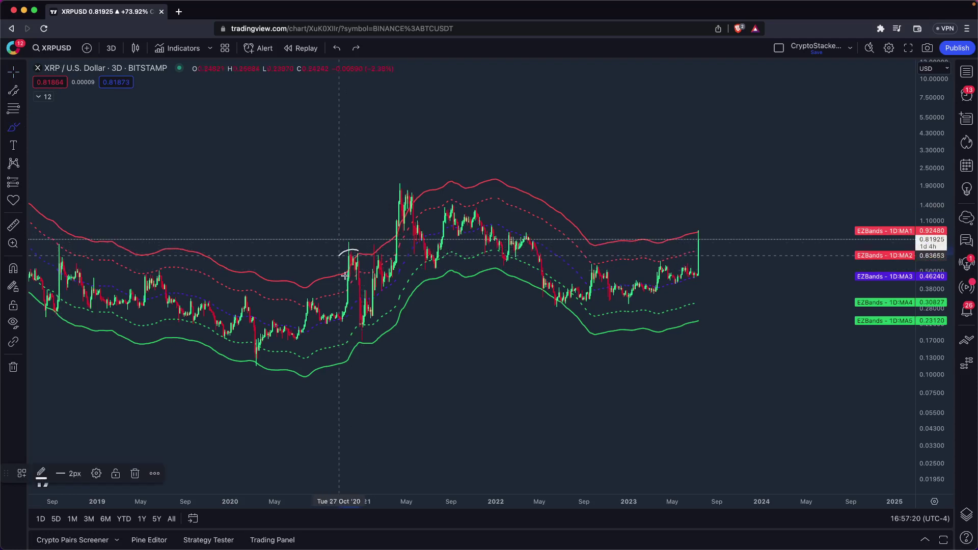
mouse_move(406, 194)
left_mouse_down()
mouse_move(393, 217)
mouse_move(405, 229)
left_mouse_up()
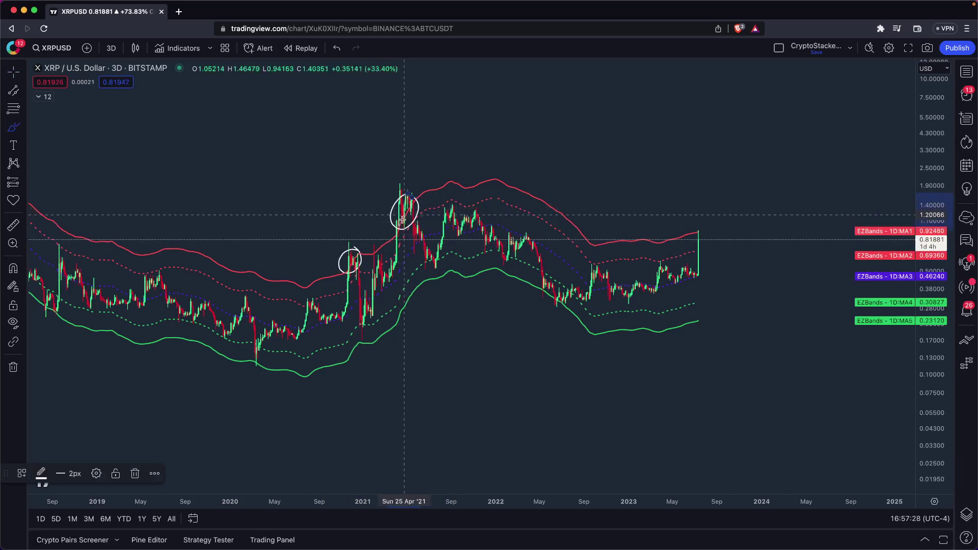
mouse_move(259, 346)
left_mouse_down()
mouse_move(244, 361)
mouse_move(265, 349)
left_mouse_up()
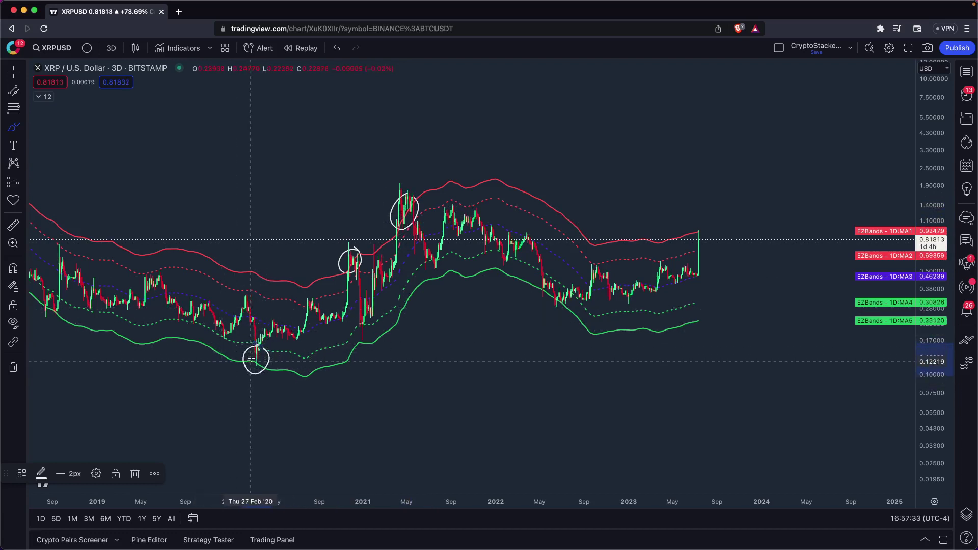
left_click_drag(374, 322, 364, 328)
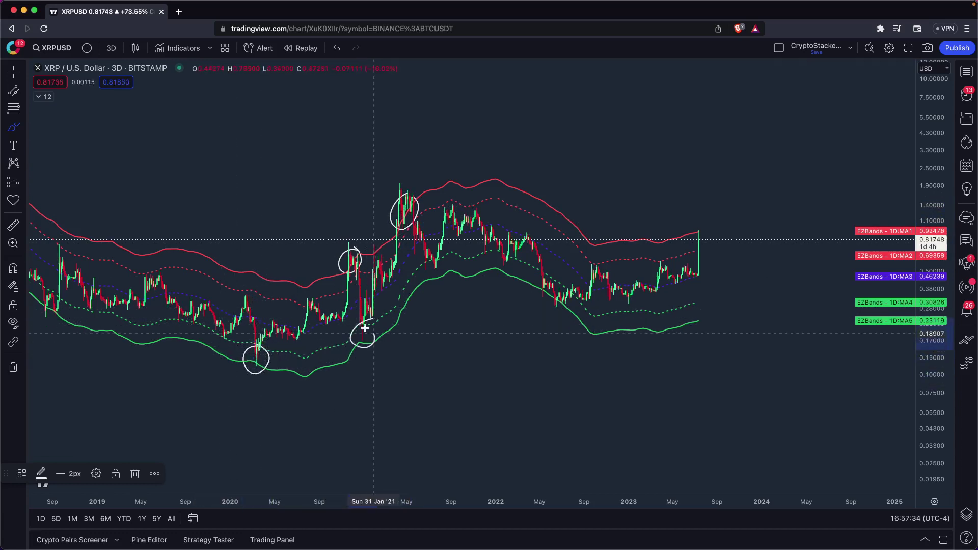
key("super+z")
key("super+z")
key("super+z")
key("super+z")
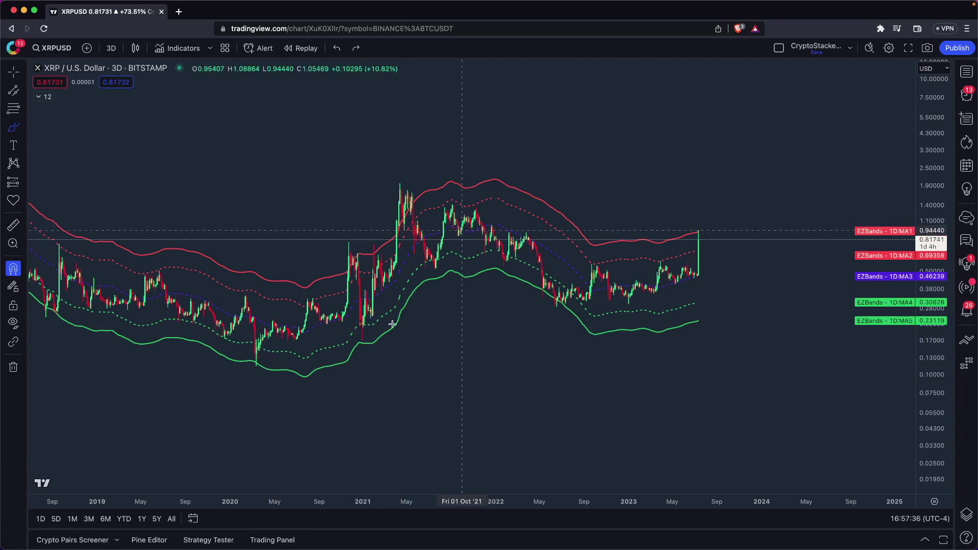
Step: Expand the indicator list and temporarily sketch two possible upward price paths from the current candle, undoing both strokes
left_click(45, 98)
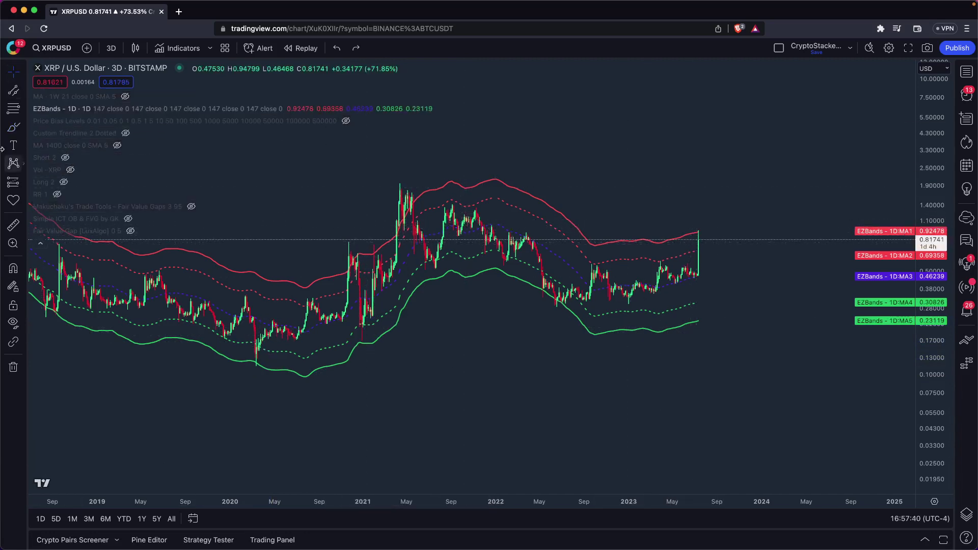
left_click(14, 127)
mouse_move(699, 246)
left_mouse_down()
mouse_move(729, 212)
mouse_move(737, 145)
left_mouse_up()
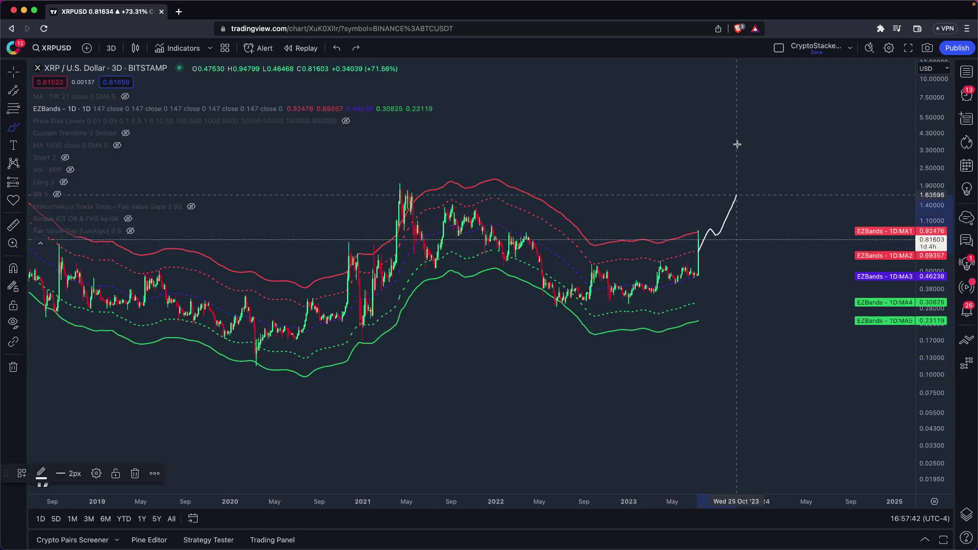
key("super+z")
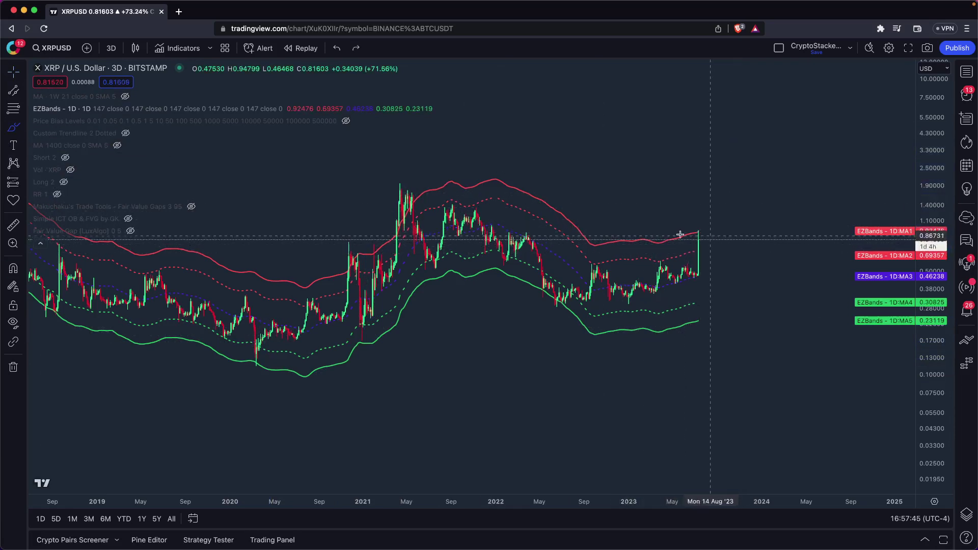
mouse_move(697, 233)
left_mouse_down()
mouse_move(733, 234)
mouse_move(764, 212)
mouse_move(786, 174)
left_mouse_up()
key("super+z")
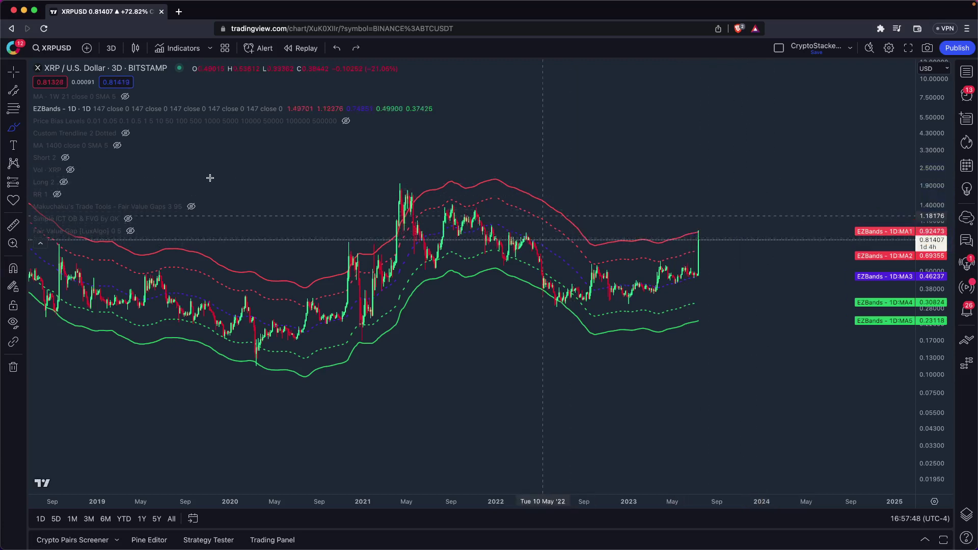
left_click(13, 70)
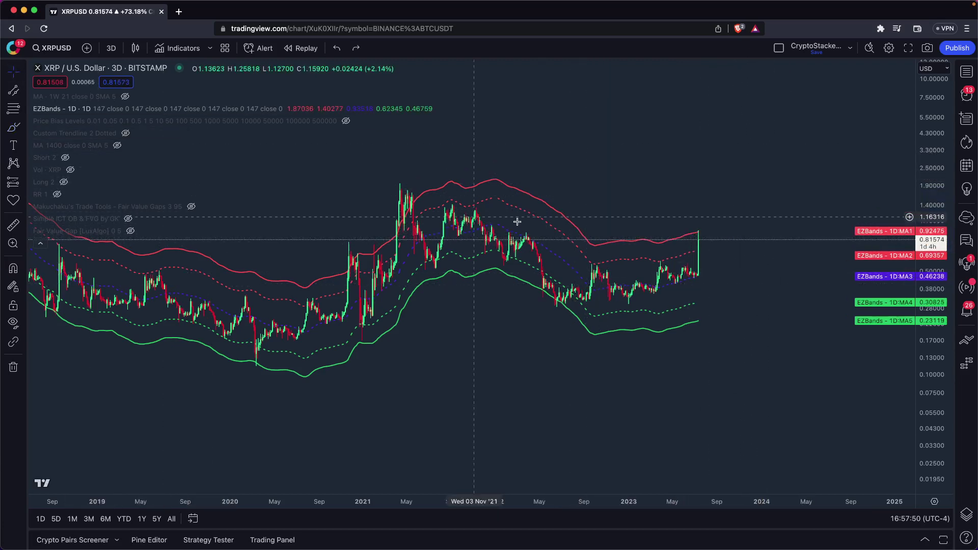
Step: Hide the EZBands indicator and switch the chart to the 15-minute interval
scroll(516, 221, "up", 3)
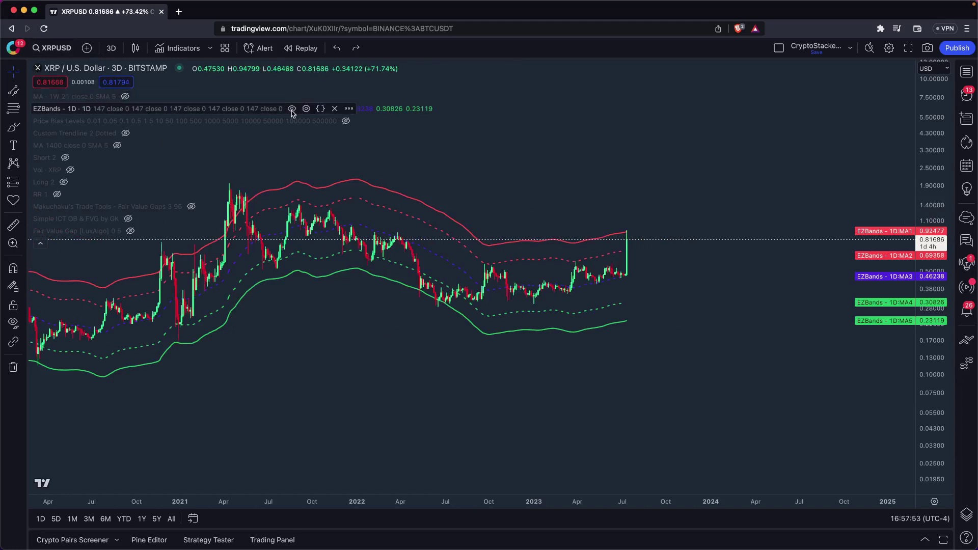
left_click(293, 109)
left_click(114, 49)
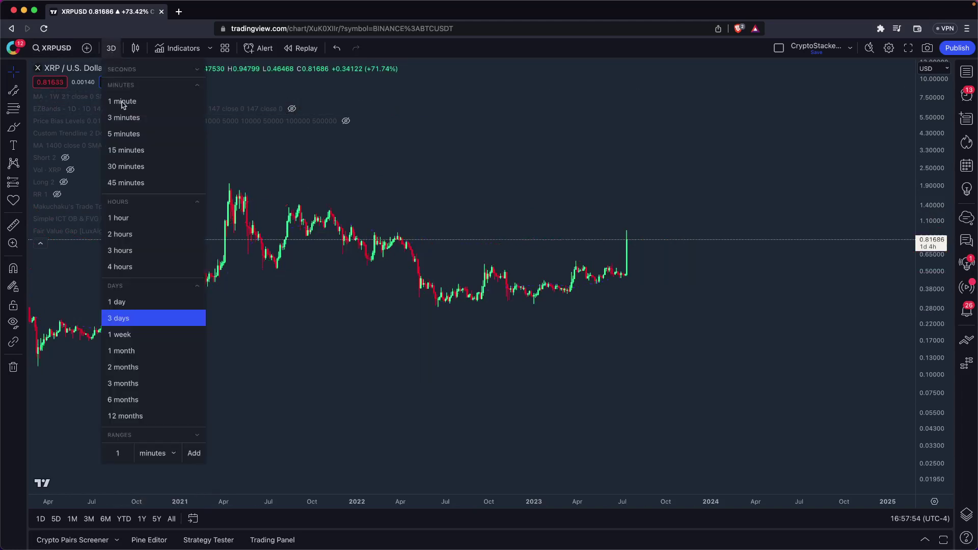
left_click(132, 150)
Step: Show the Long indicator's leverage levels across the 13 July price surge
left_click_drag(694, 257, 611, 314)
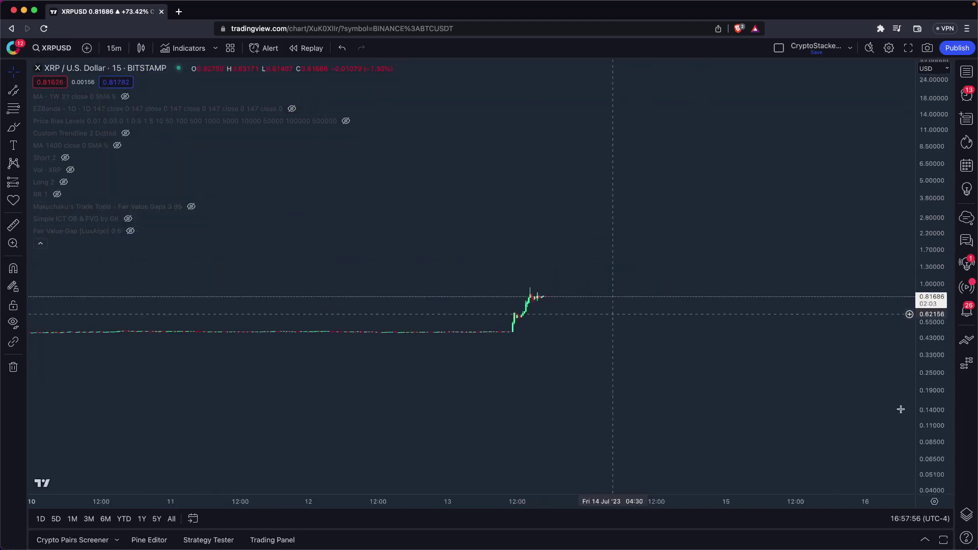
left_click_drag(932, 449, 929, 204)
scroll(581, 407, "up", 4)
left_click_drag(572, 410, 754, 315)
scroll(438, 392, "up", 3)
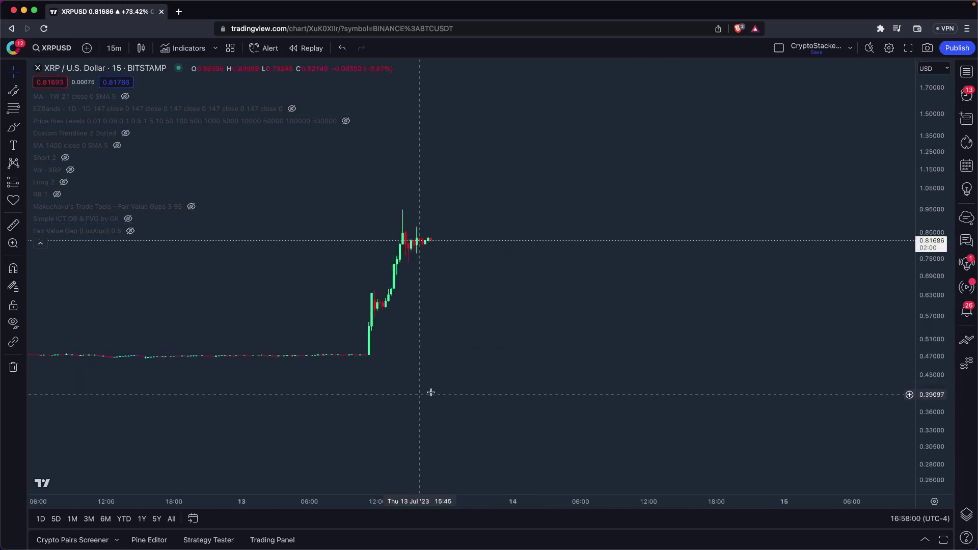
left_click(64, 182)
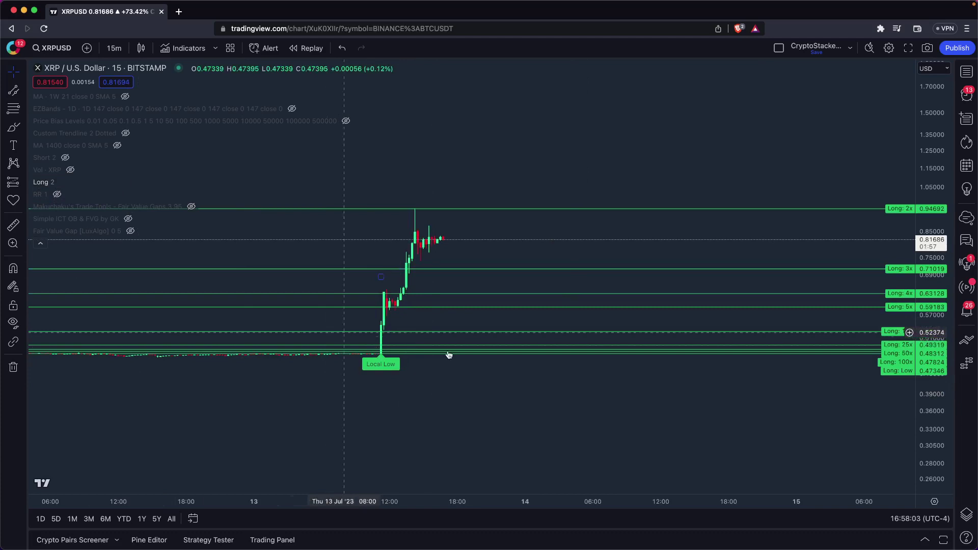
Step: Temporarily mark the surge's peak at the Long 2x level with a brush stroke and undo it
left_click(13, 126)
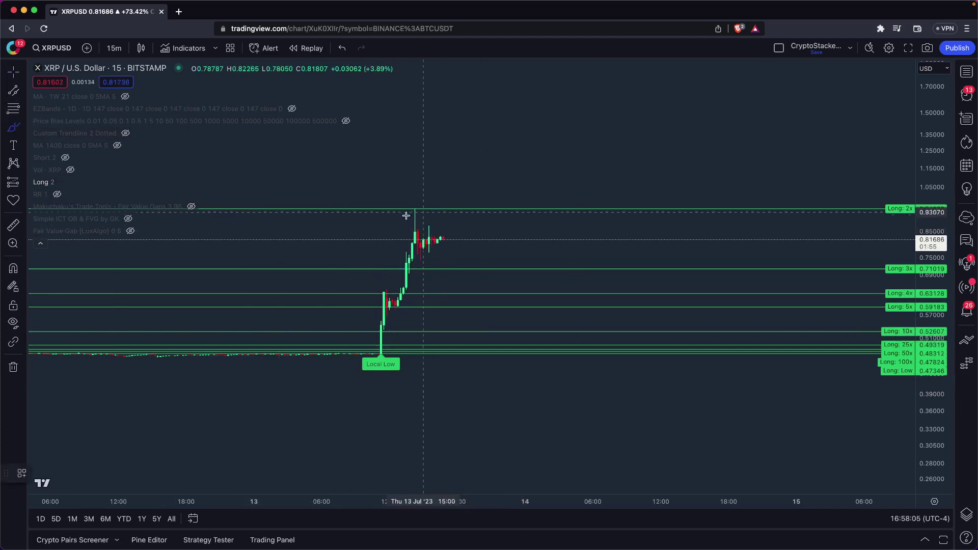
mouse_move(405, 214)
left_mouse_down()
mouse_move(423, 200)
mouse_move(439, 238)
left_mouse_up()
key("ctrl+z")
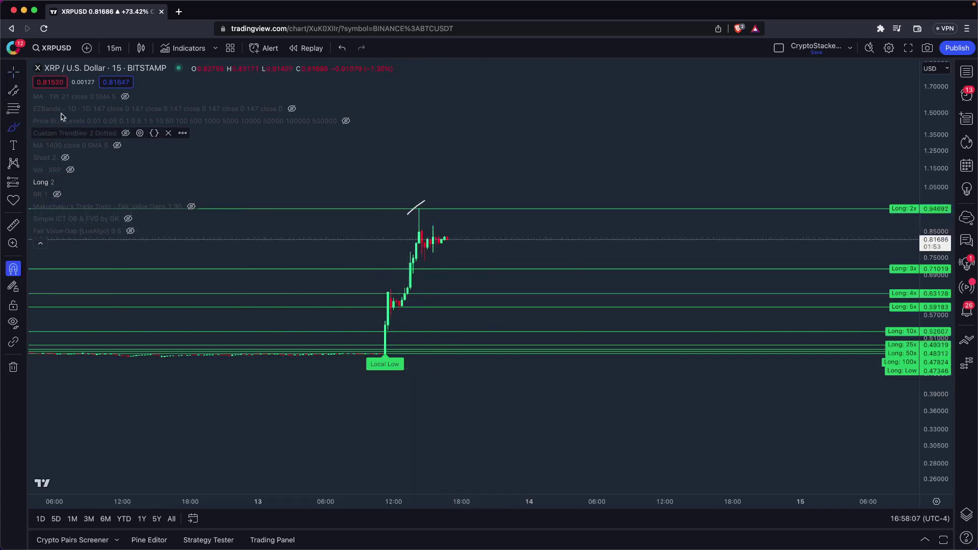
key("ctrl+z")
Step: Briefly show the EZBands for comparison, and brush a temporary mark on the peak wick at the Long 2x line
left_click(293, 111)
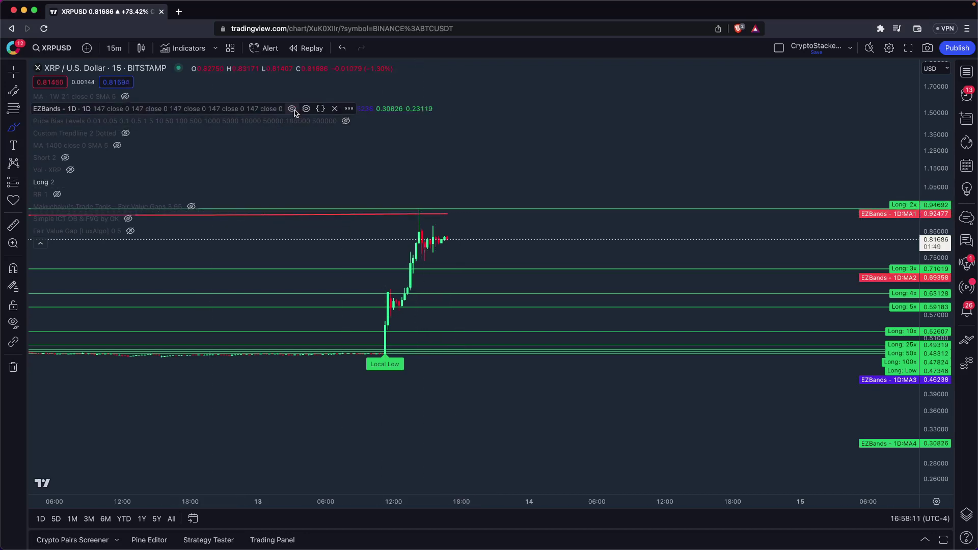
left_click(293, 110)
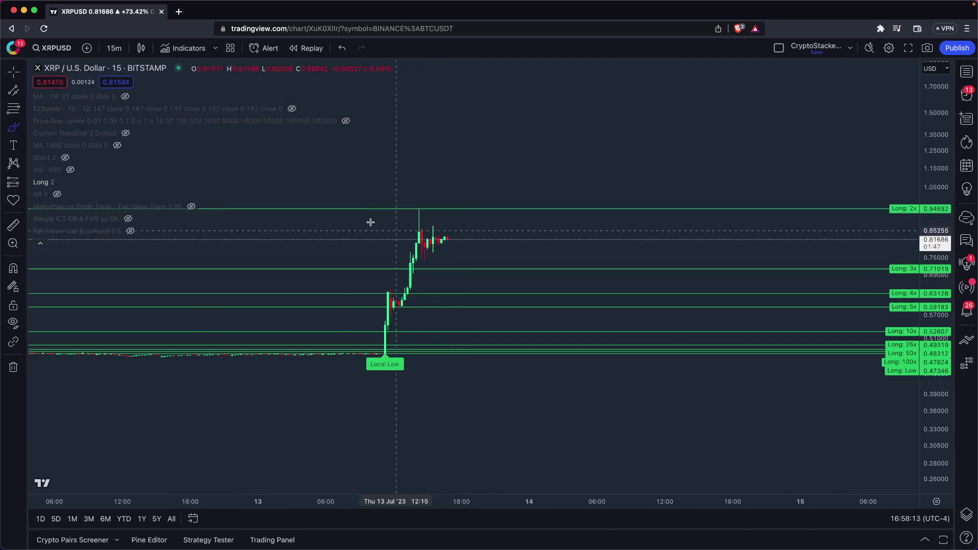
left_click_drag(417, 212, 433, 204)
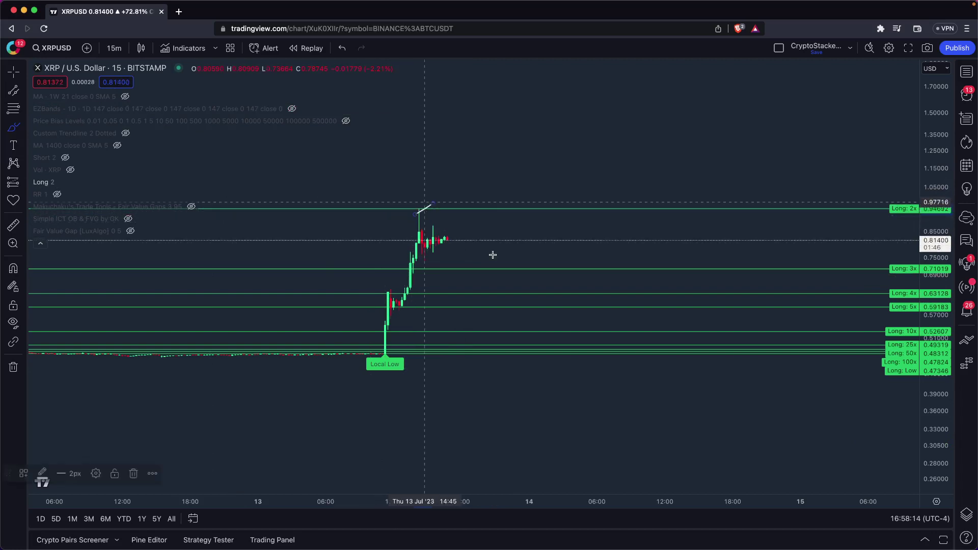
key("super+z")
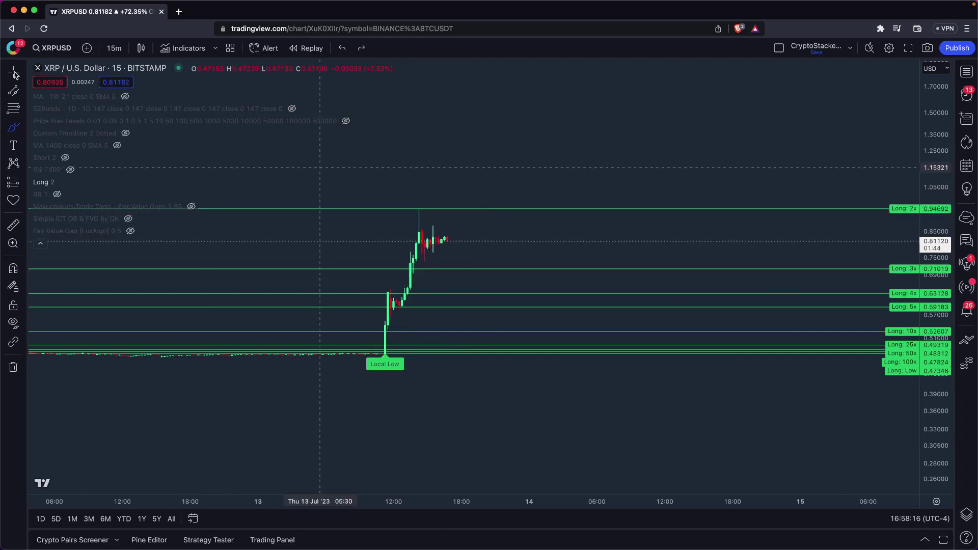
Step: Brush a projected dip from the current price to the Long 3x line and back up, circle the touch point, and undo both strokes
left_click(14, 73)
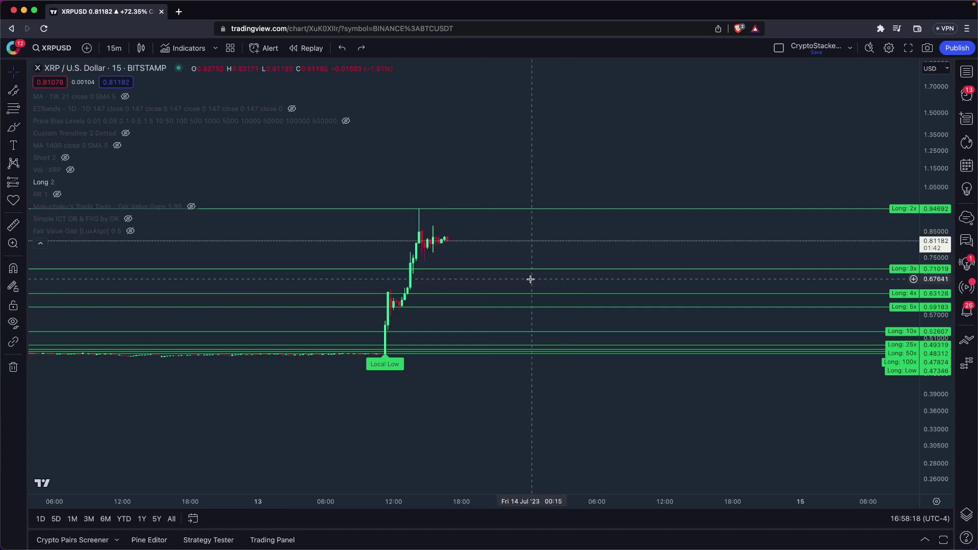
left_click_drag(933, 448, 932, 412)
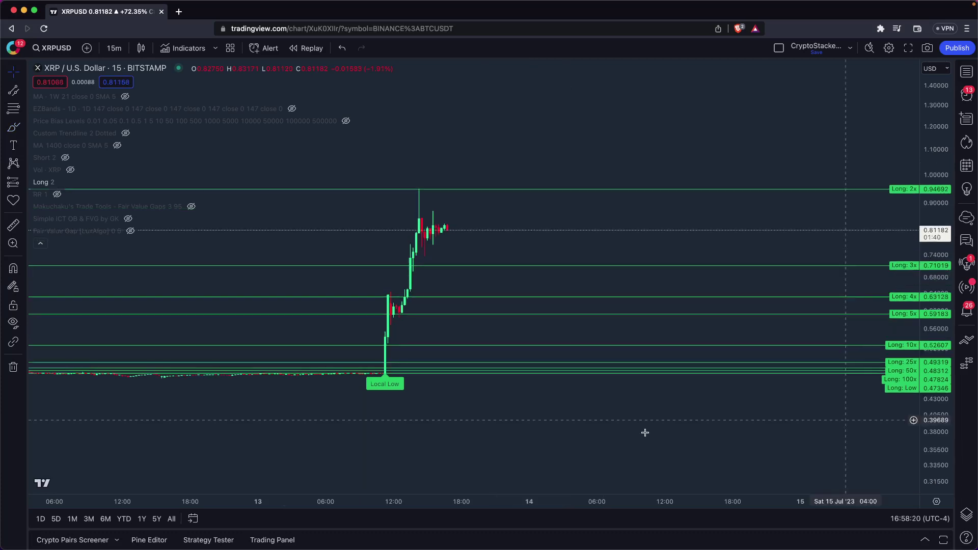
scroll(467, 410, "up", 2)
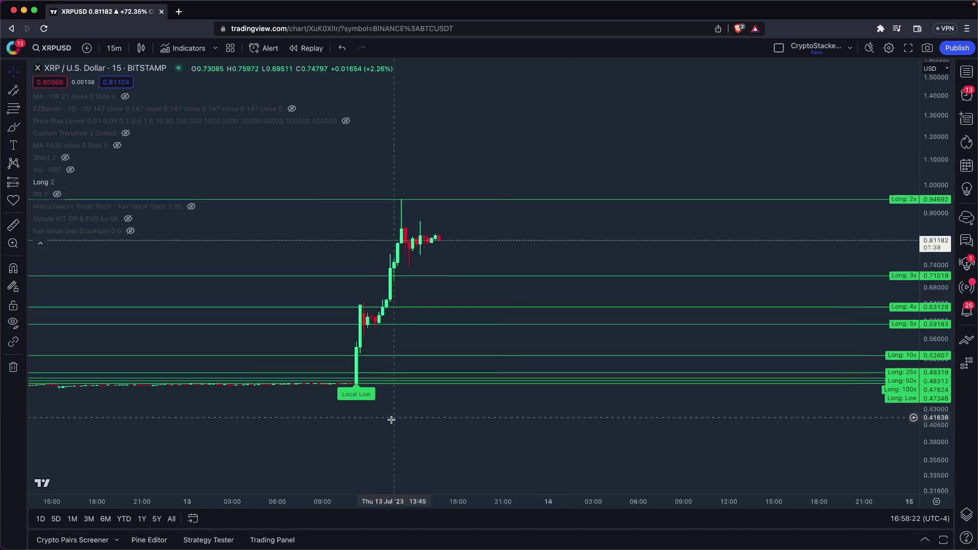
scroll(390, 420, "up", 2)
left_click_drag(389, 421, 498, 352)
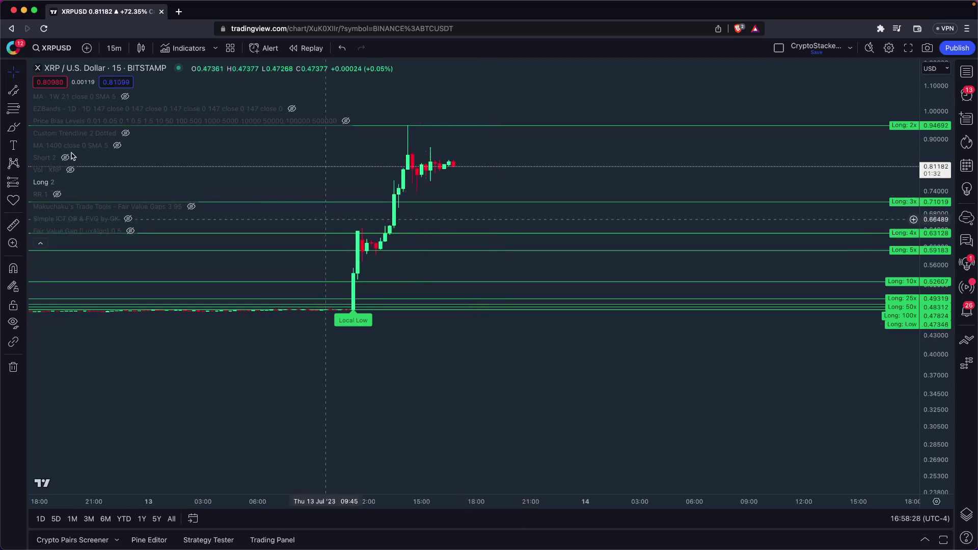
left_click(13, 127)
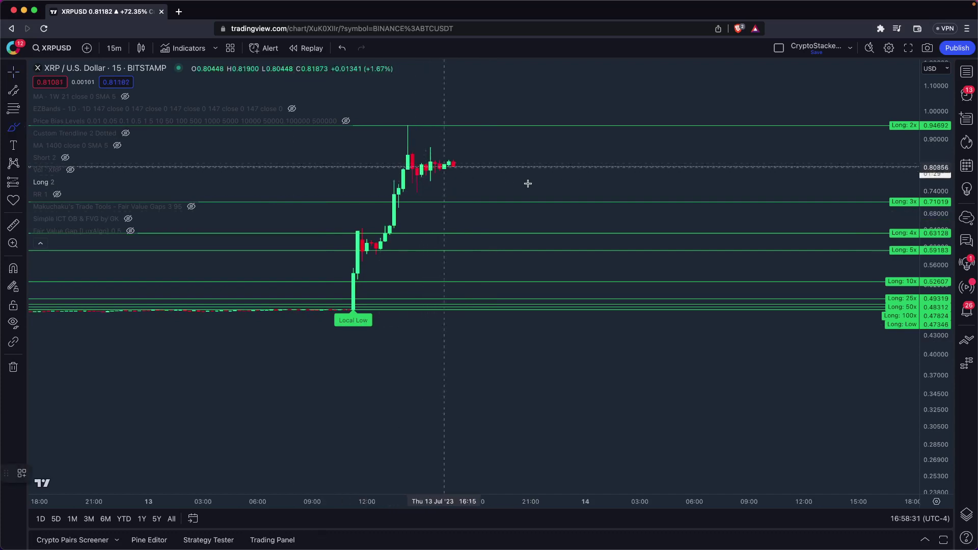
mouse_move(454, 167)
left_mouse_down()
mouse_move(471, 199)
mouse_move(484, 157)
left_mouse_up()
left_click_drag(475, 214, 464, 198)
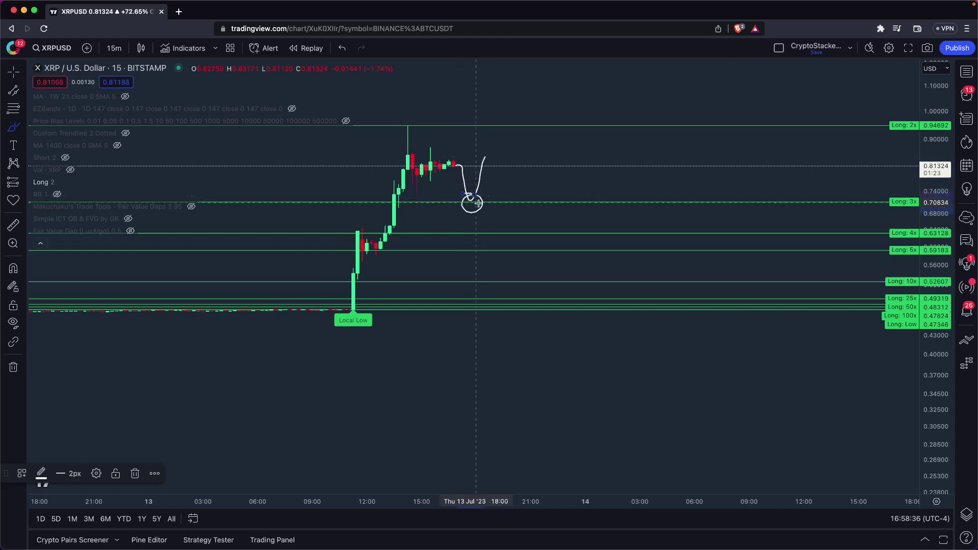
key("super+z")
key("super+z")
Step: Brush a temporary check mark and an X at the Long 3x line, circle the Local Low label, and undo the marks
left_click_drag(468, 190, 483, 190)
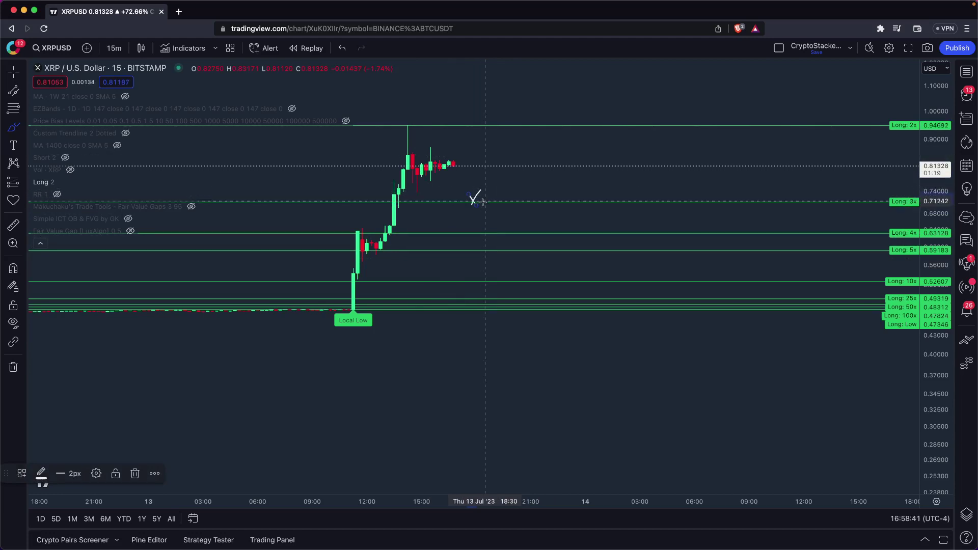
key("super+z")
mouse_move(477, 209)
left_mouse_down()
mouse_move(489, 193)
mouse_move(490, 208)
left_mouse_up()
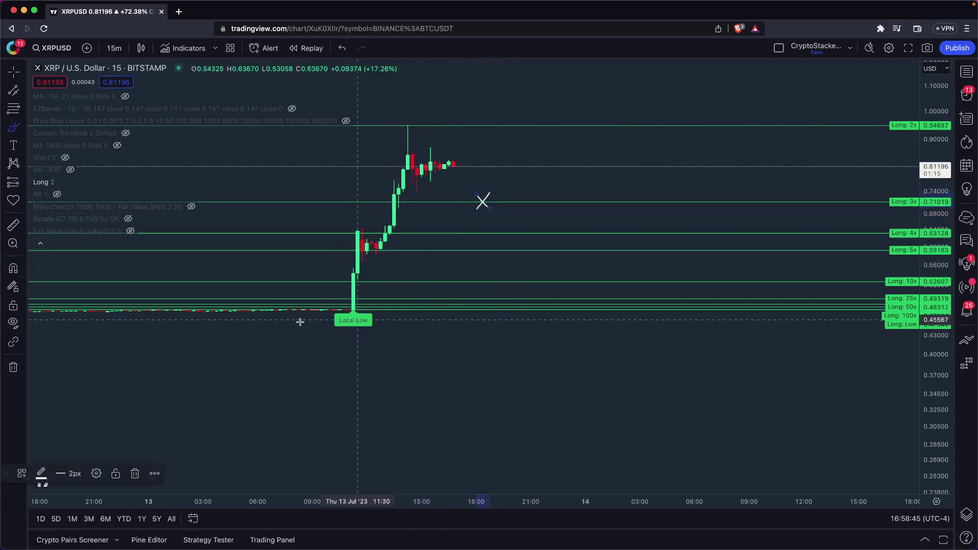
mouse_move(366, 319)
left_mouse_down()
mouse_move(360, 335)
mouse_move(364, 319)
left_mouse_up()
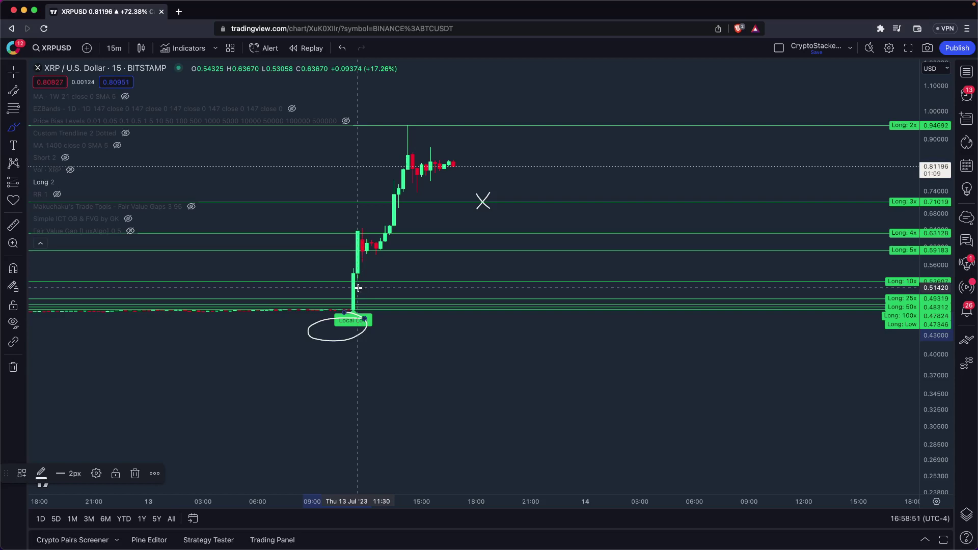
key("super+z")
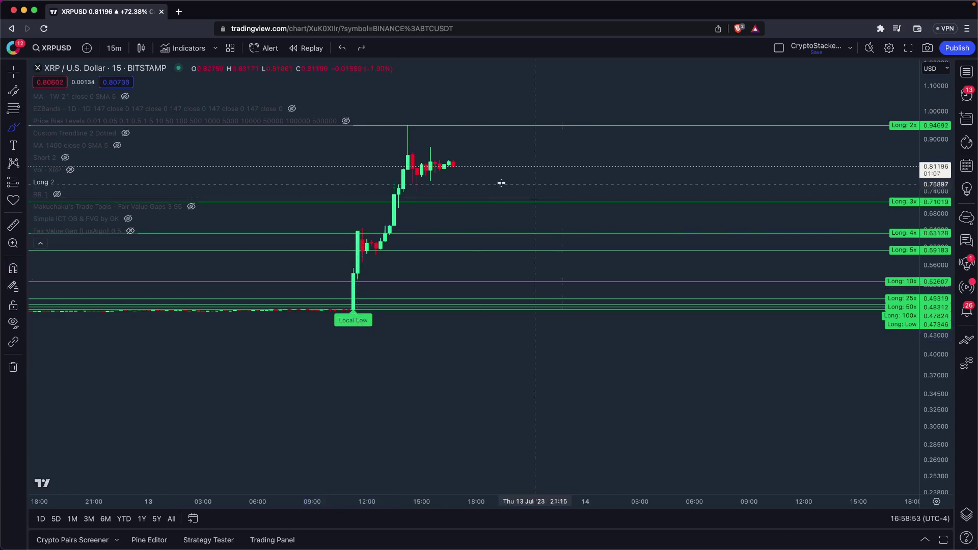
Step: Handwrite 3X above the Long 3x line, sketch a price drop below the Long Low level, circle the Local Low, and undo the marks
mouse_move(491, 182)
left_mouse_down()
mouse_move(512, 184)
mouse_move(499, 201)
mouse_move(544, 203)
left_mouse_up()
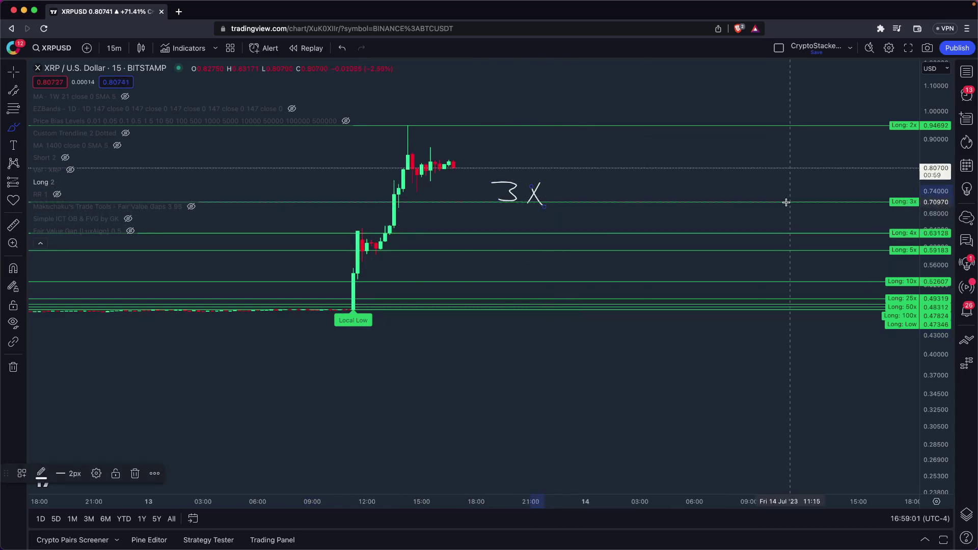
left_click_drag(453, 164, 480, 330)
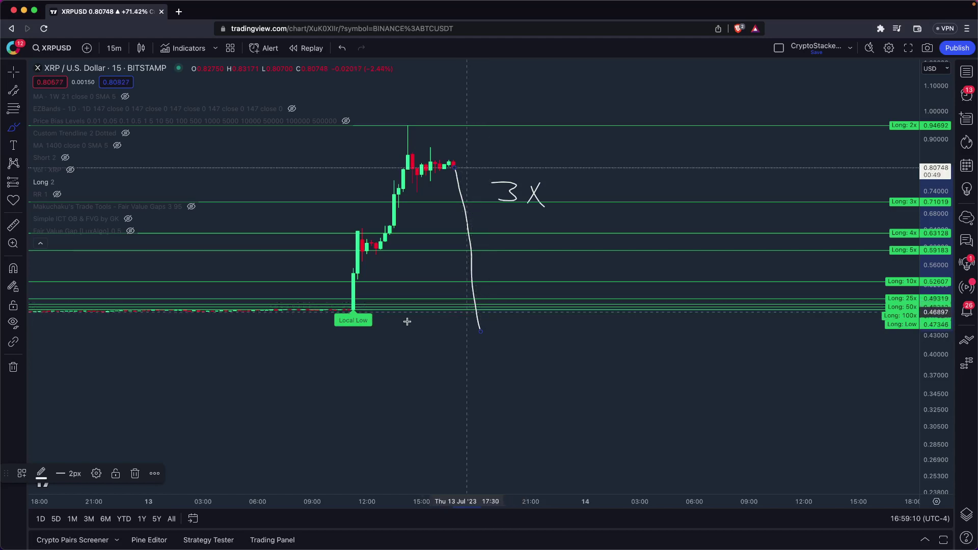
mouse_move(339, 326)
left_mouse_down()
mouse_move(369, 310)
mouse_move(342, 331)
left_mouse_up()
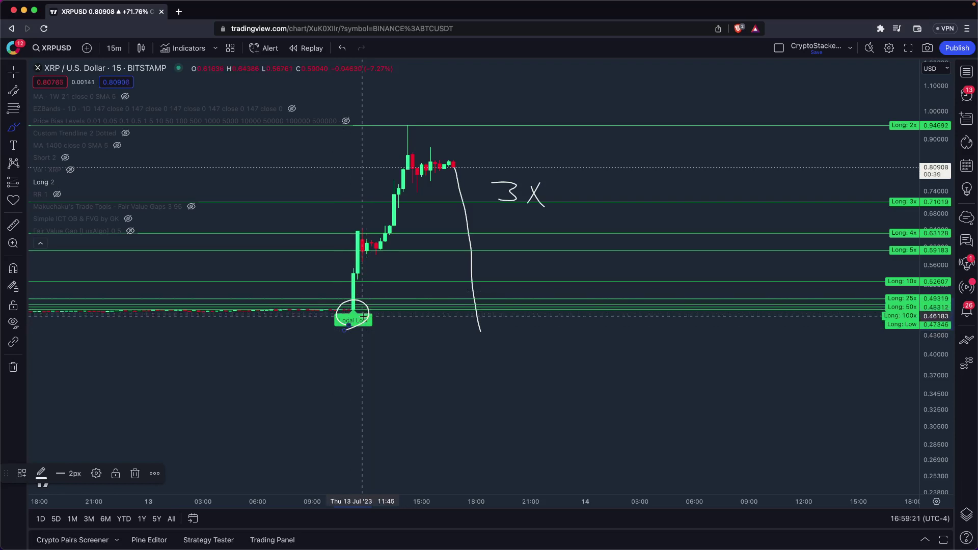
key("super+z")
key("super+z")
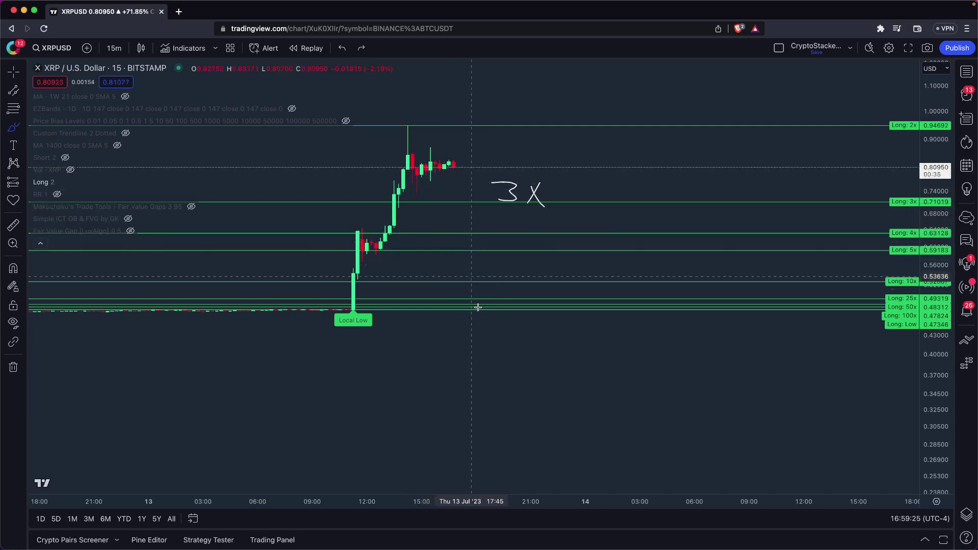
key("super+z")
key("super+z")
key("super+z")
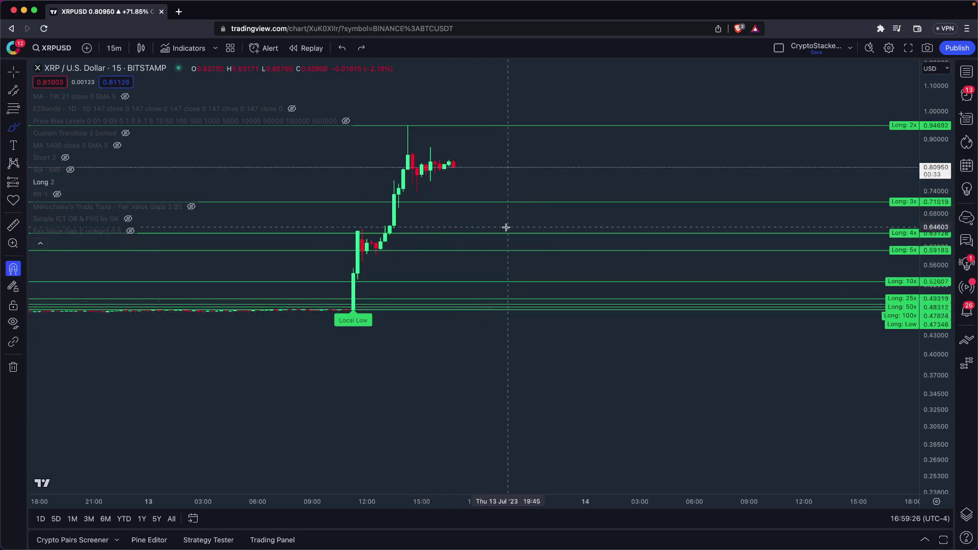
Step: Sketch a drop from the current price to the Long 3x line, outline that zone and mark it with an X, undoing the strokes
left_click_drag(400, 162, 406, 206)
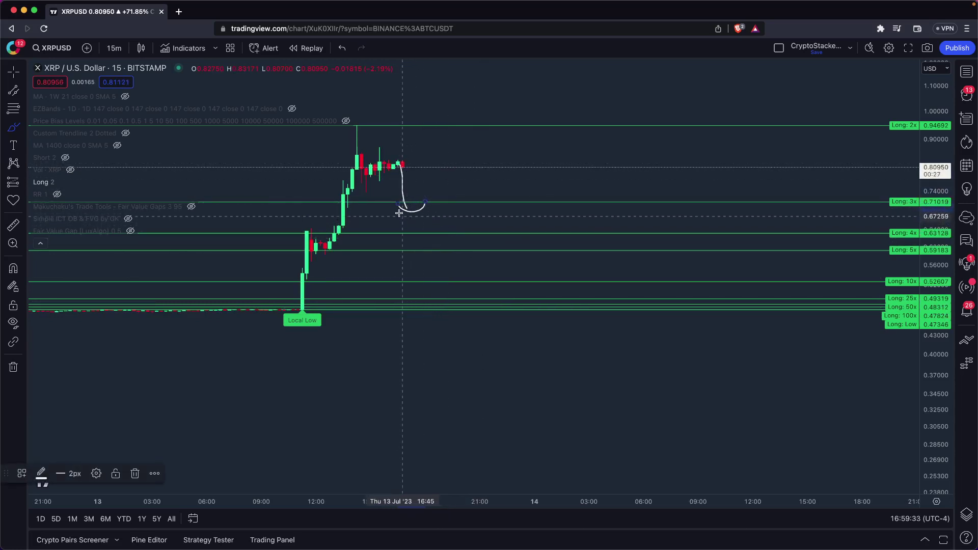
mouse_move(397, 211)
left_mouse_down()
mouse_move(432, 195)
mouse_move(384, 212)
left_mouse_up()
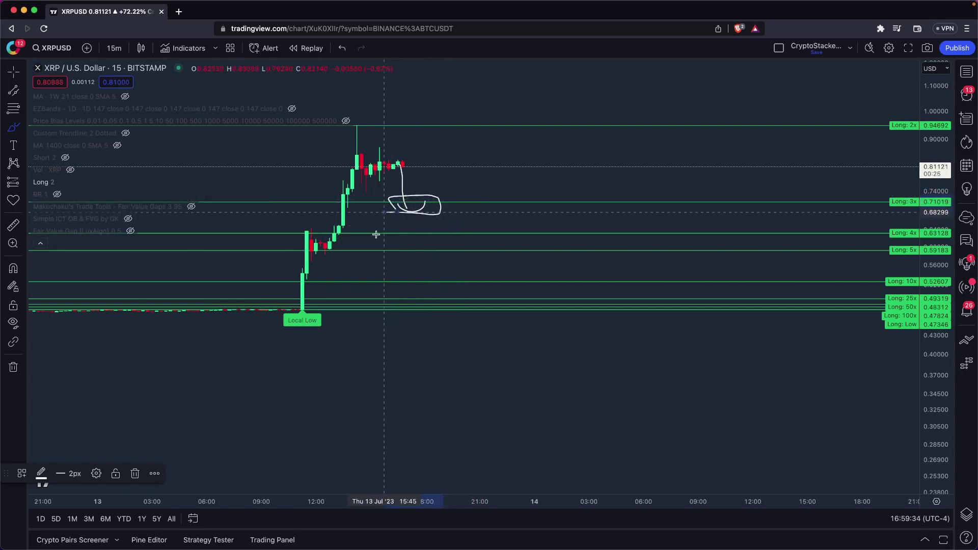
left_click_drag(314, 310, 316, 332)
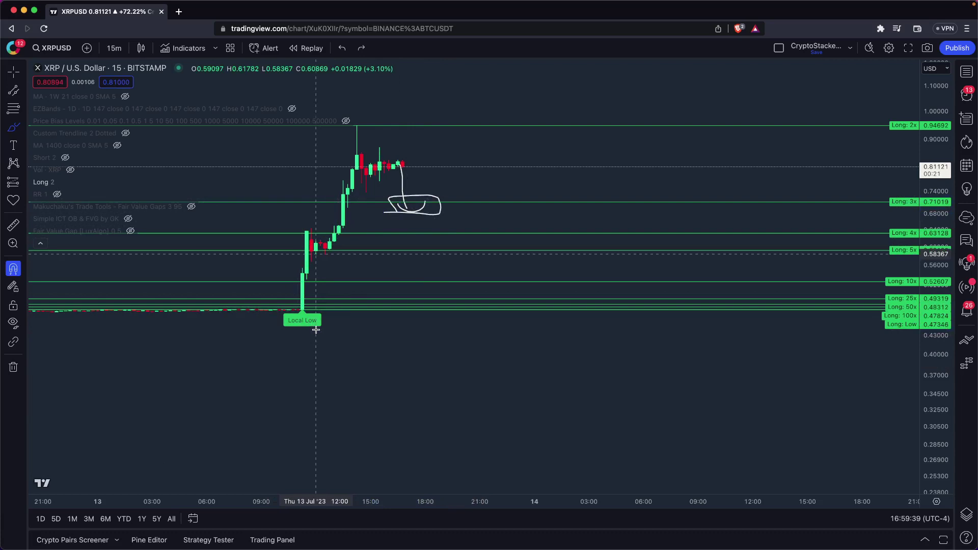
key("super+z")
key("super+z")
key("super+z")
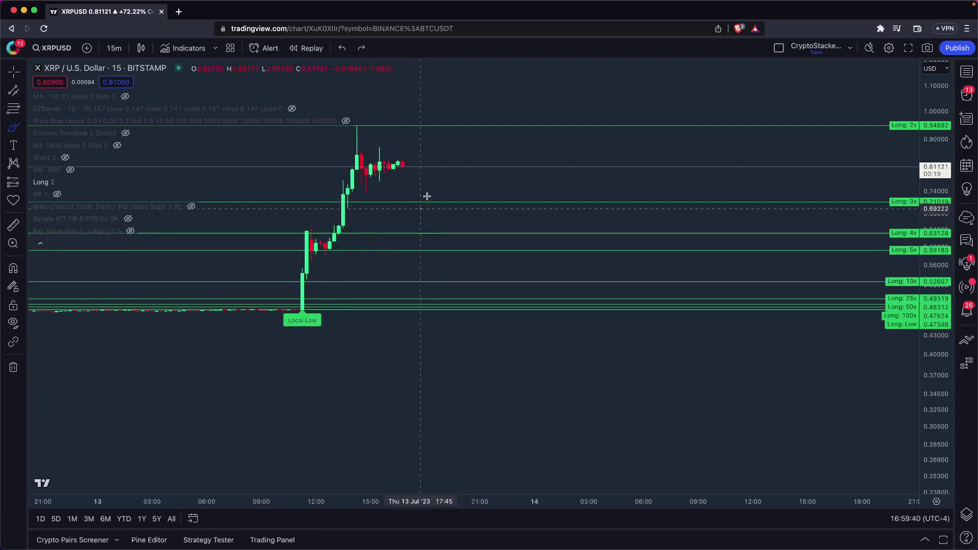
left_click_drag(427, 196, 429, 207)
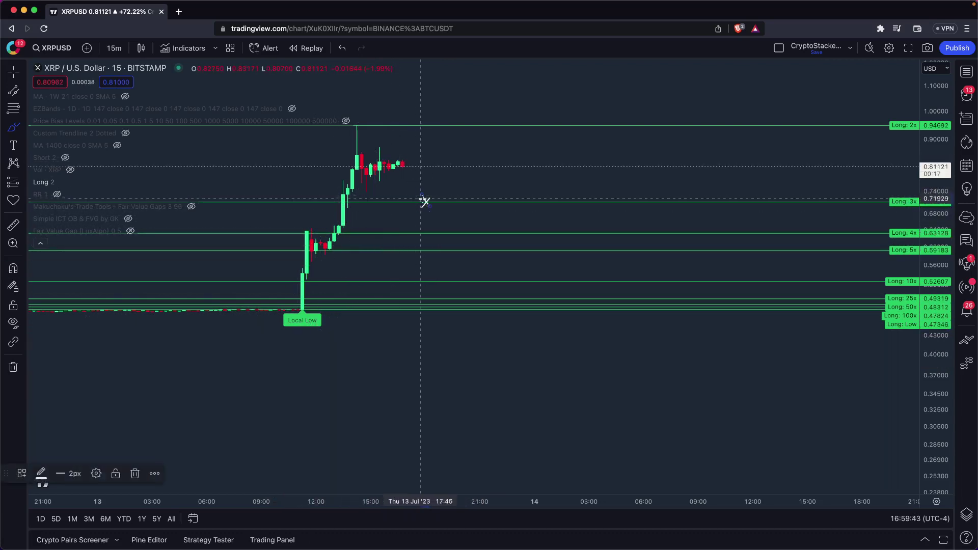
key("super+z")
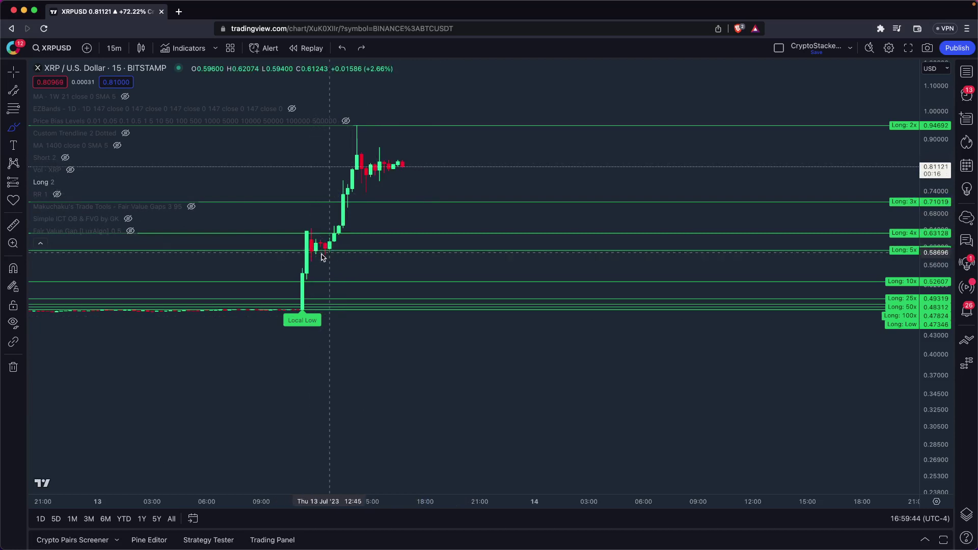
Step: Circle the consolidation between the Long 4x and 5x lines, brush marks at the Long 2x and 25x lines, and undo them
mouse_move(321, 256)
left_mouse_down()
mouse_move(298, 247)
mouse_move(310, 232)
mouse_move(344, 244)
mouse_move(317, 254)
left_mouse_up()
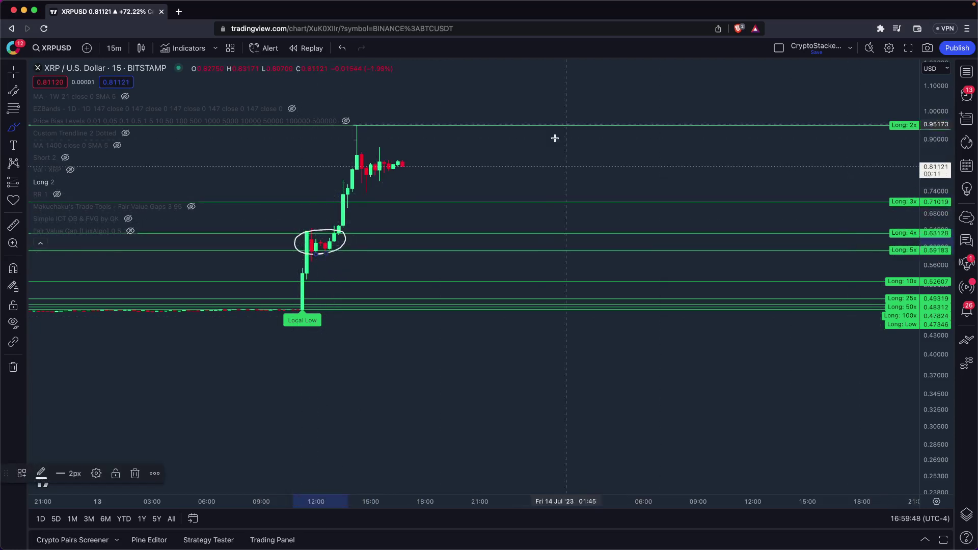
left_click_drag(557, 136, 555, 113)
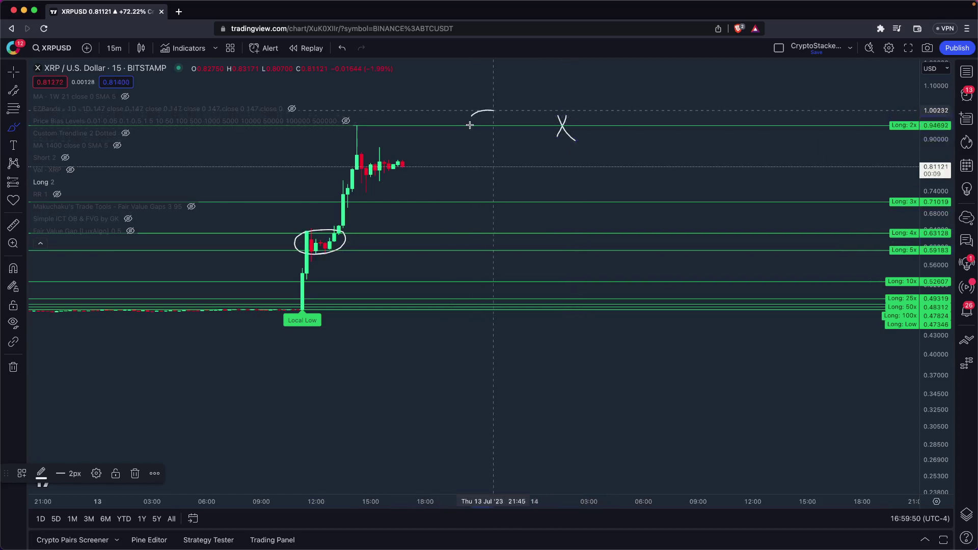
left_click_drag(469, 125, 501, 118)
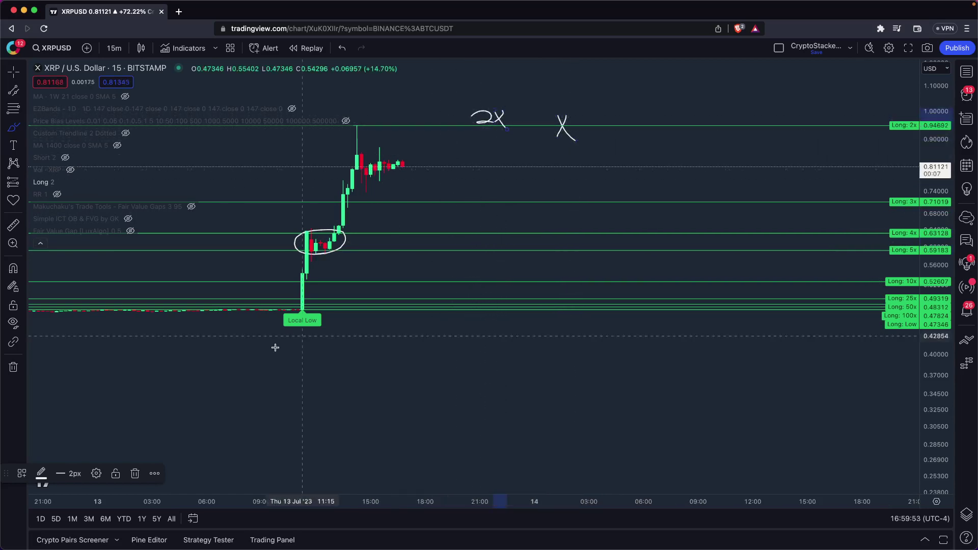
left_click_drag(346, 298, 410, 296)
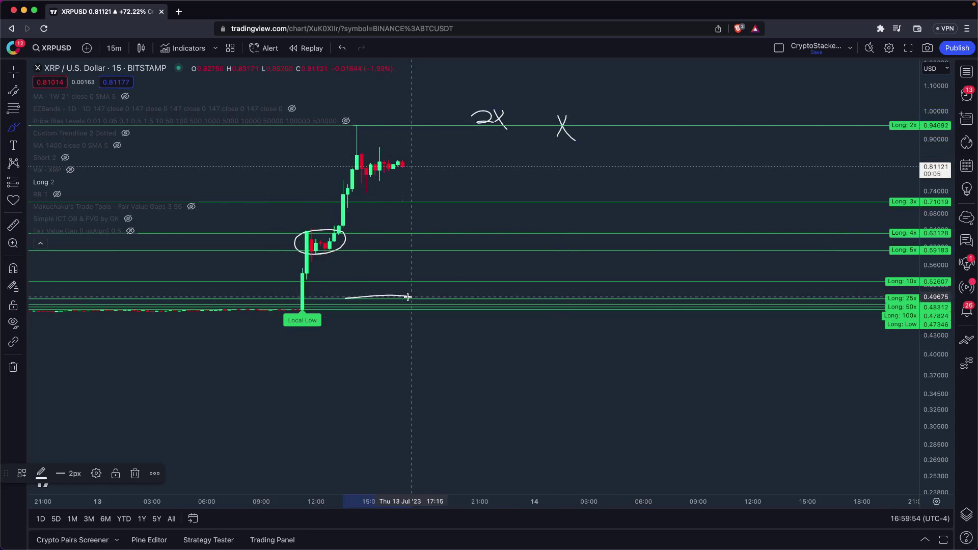
mouse_move(370, 348)
left_mouse_down()
mouse_move(374, 300)
mouse_move(368, 306)
left_mouse_up()
key("super+z")
key("super+z")
key("super+z")
key("super+z")
key("super+z")
key("super+z")
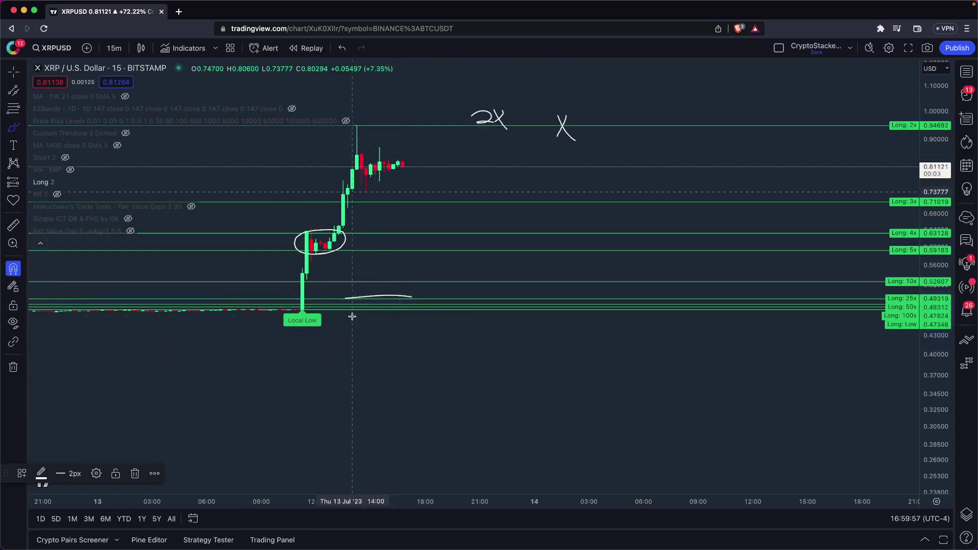
key("super+z")
key("super+z")
key("super+z")
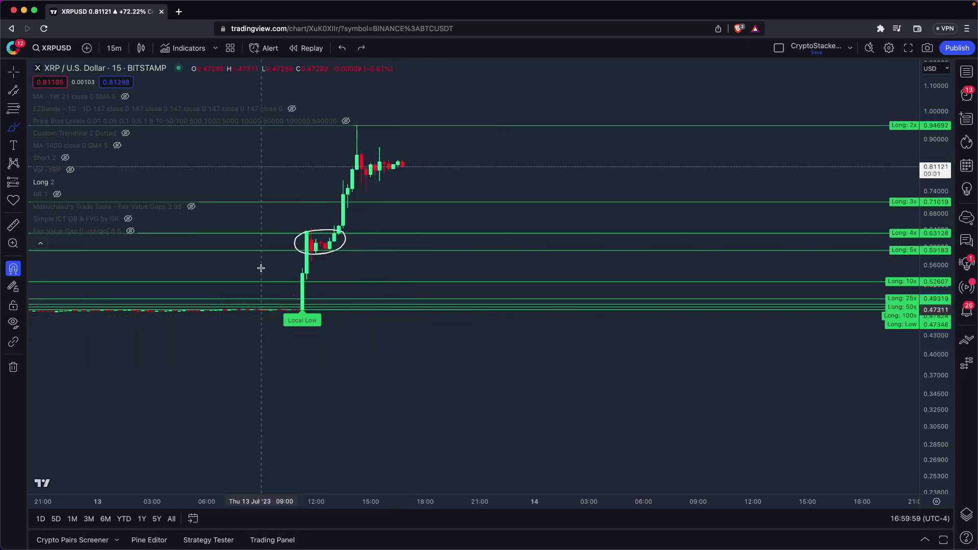
Step: Show the Short indicator's leverage levels across the surge and hide the Long indicator
left_click(66, 160)
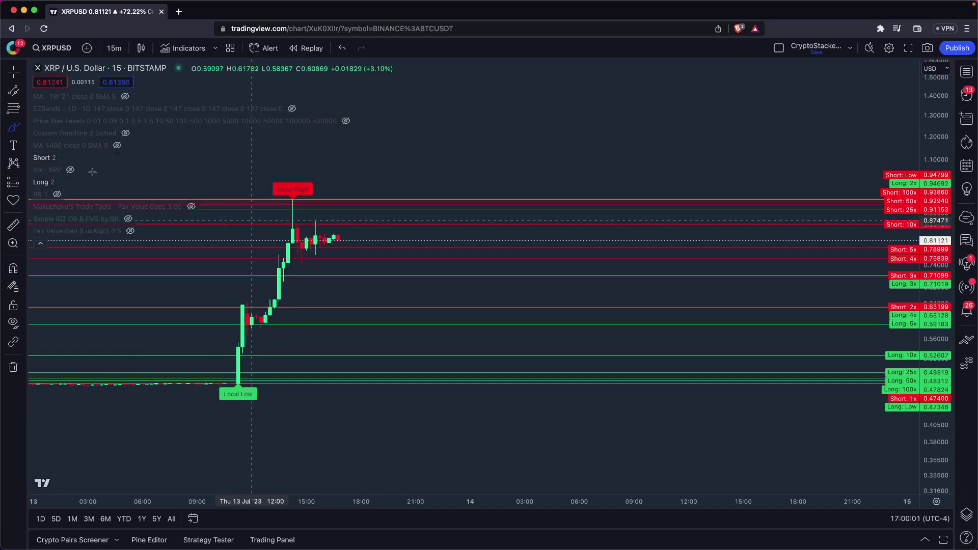
left_click_drag(357, 161, 534, 153)
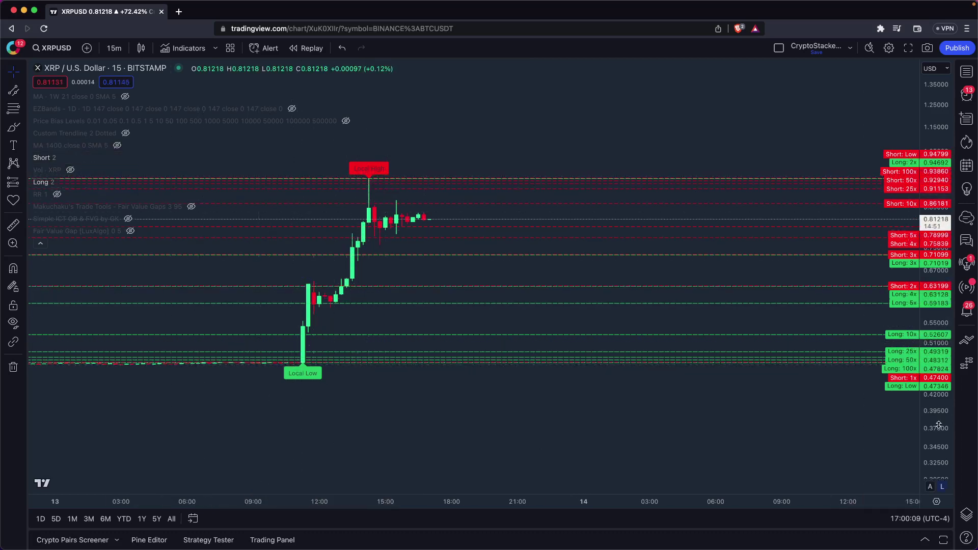
left_click_drag(939, 411, 939, 364)
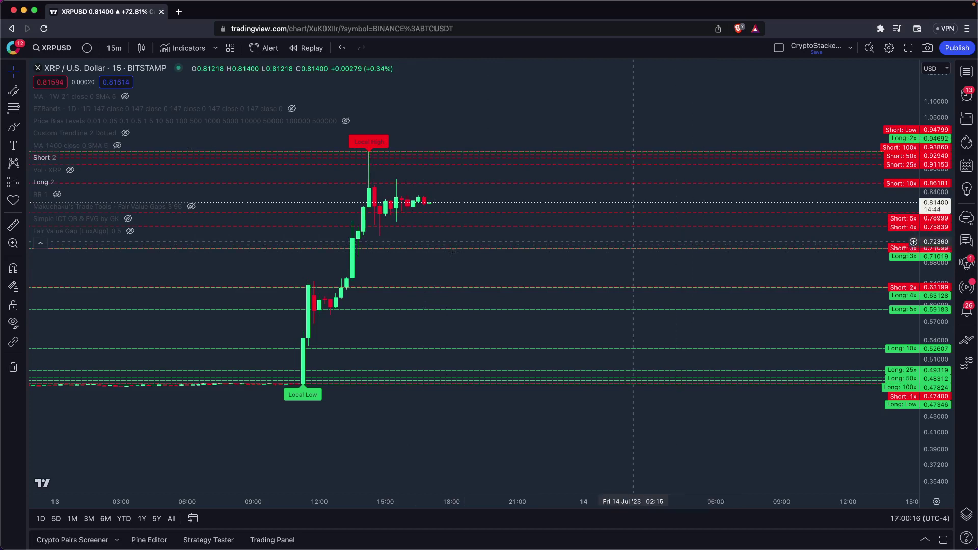
left_click(63, 182)
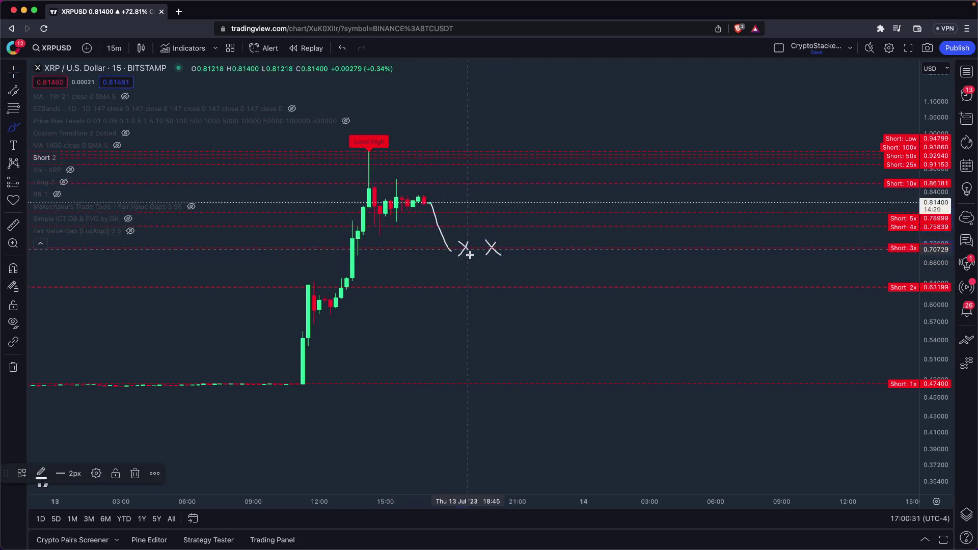
Step: Circle the Local High label, brush lines at the Short 3x target and near the Short 25x level, and undo all brush marks
left_click_drag(381, 137, 372, 134)
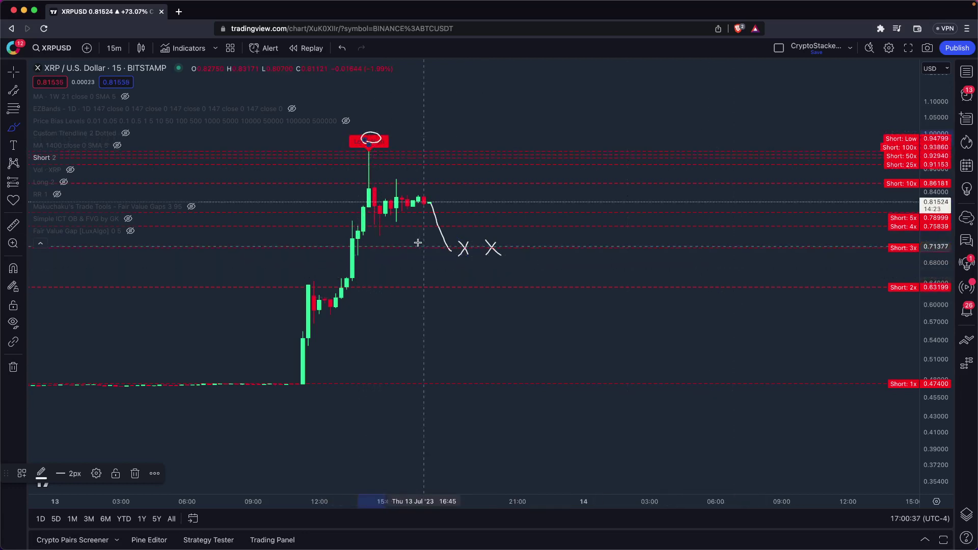
left_click_drag(465, 253, 427, 257)
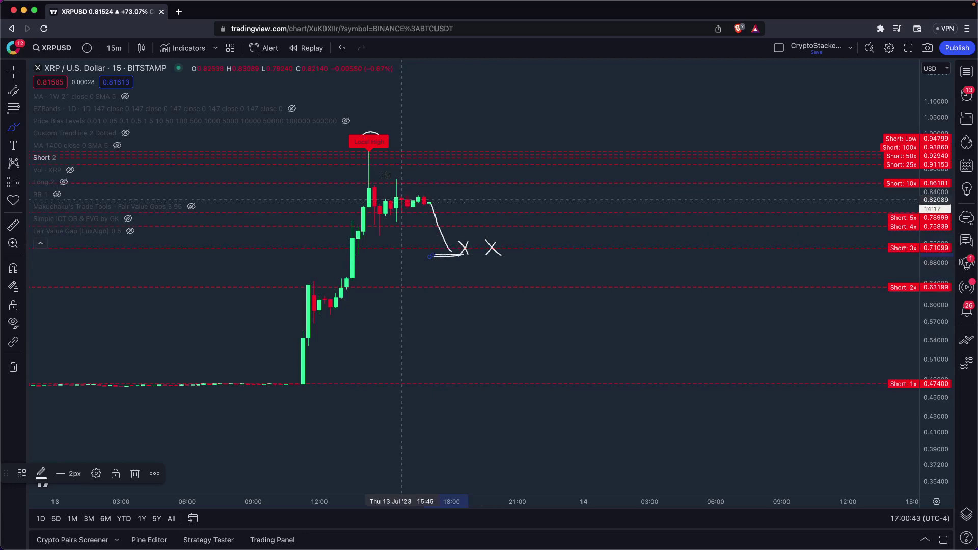
left_click_drag(372, 160, 549, 162)
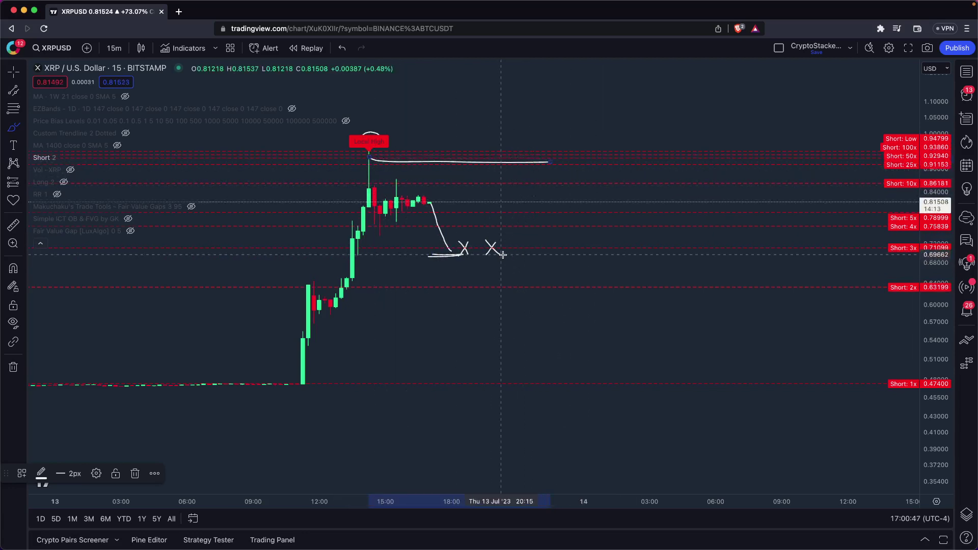
key("super+z")
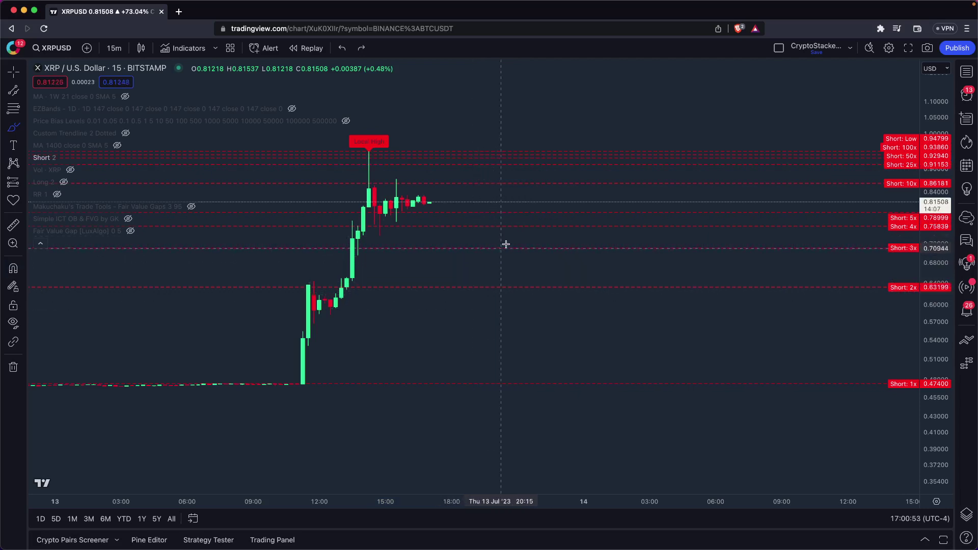
Step: Show the Long levels alongside the Short levels, mark an X near the 3x lines, and sketch a drop from the current price, undoing that drop
left_click(63, 182)
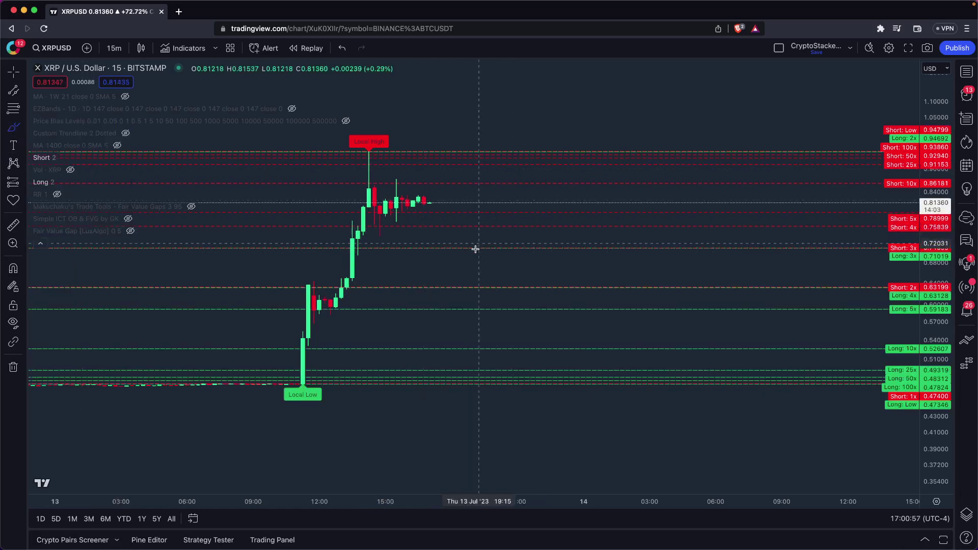
left_click_drag(470, 238, 479, 252)
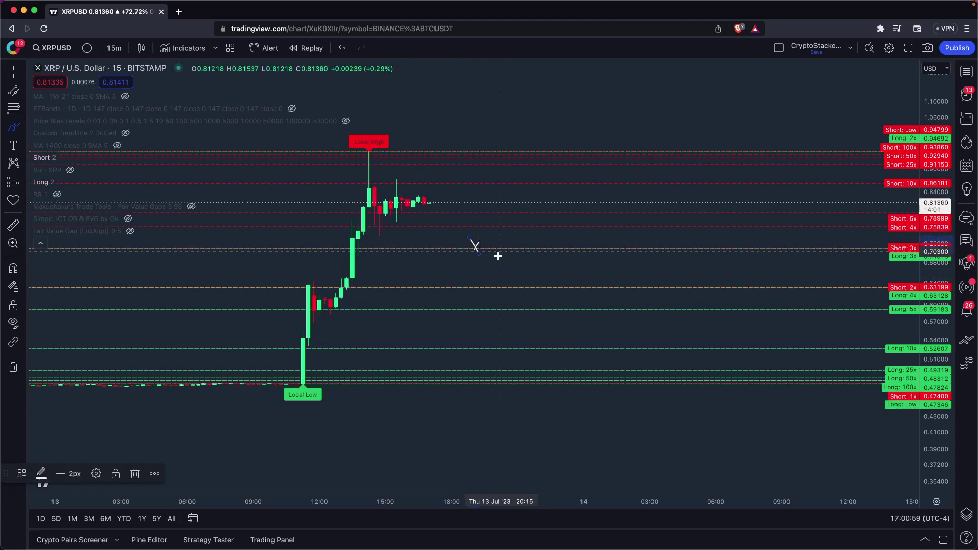
left_click_drag(417, 202, 446, 252)
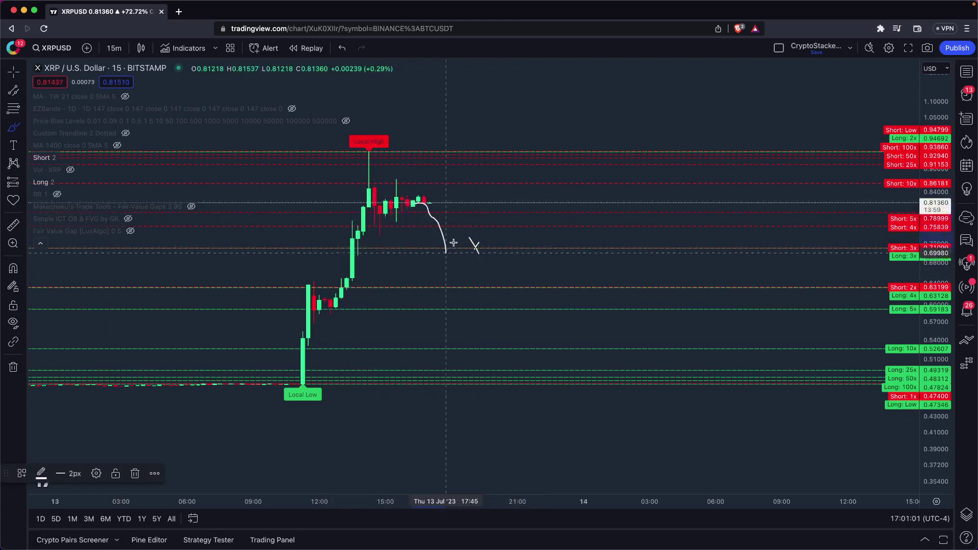
key("super+z")
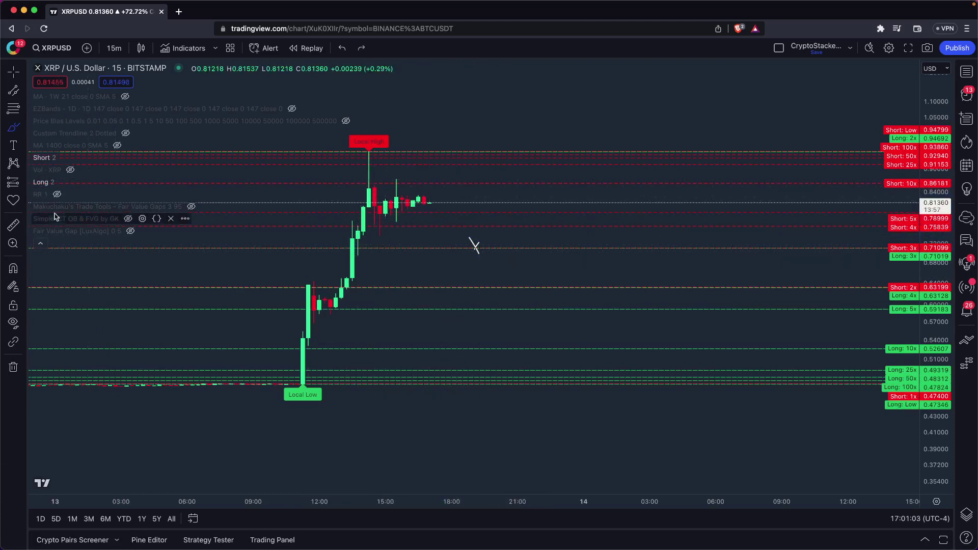
Step: Show the RR indicator and hide the Short and Long indicators
left_click(57, 194)
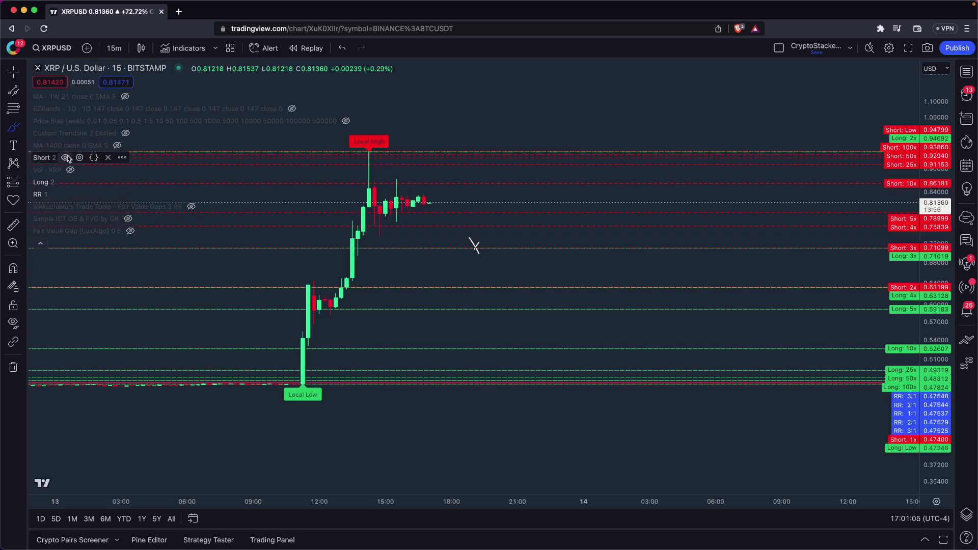
left_click(64, 157)
left_click(63, 183)
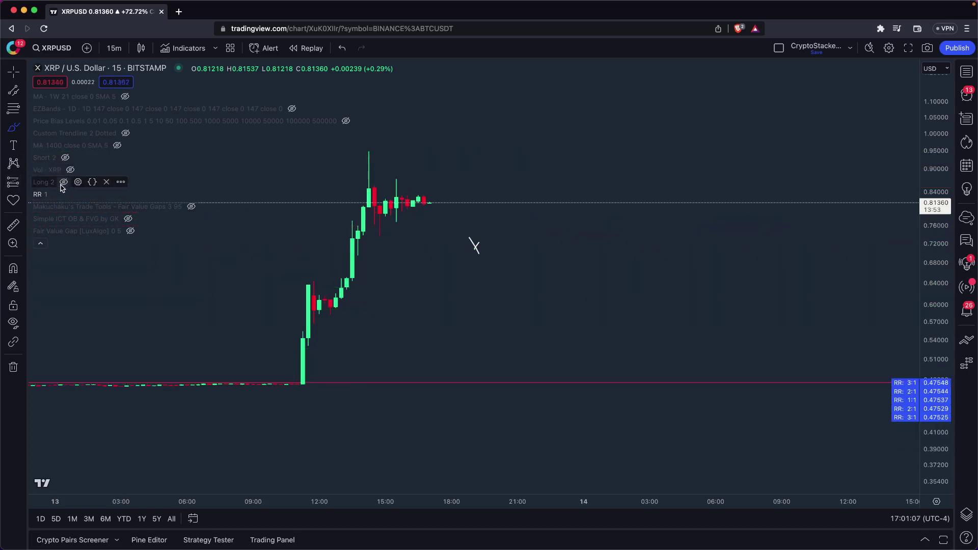
Step: Switch the chart to the 1 hour interval and move the RR range anchors onto the 13 July surge
scroll(58, 198, "down", 5)
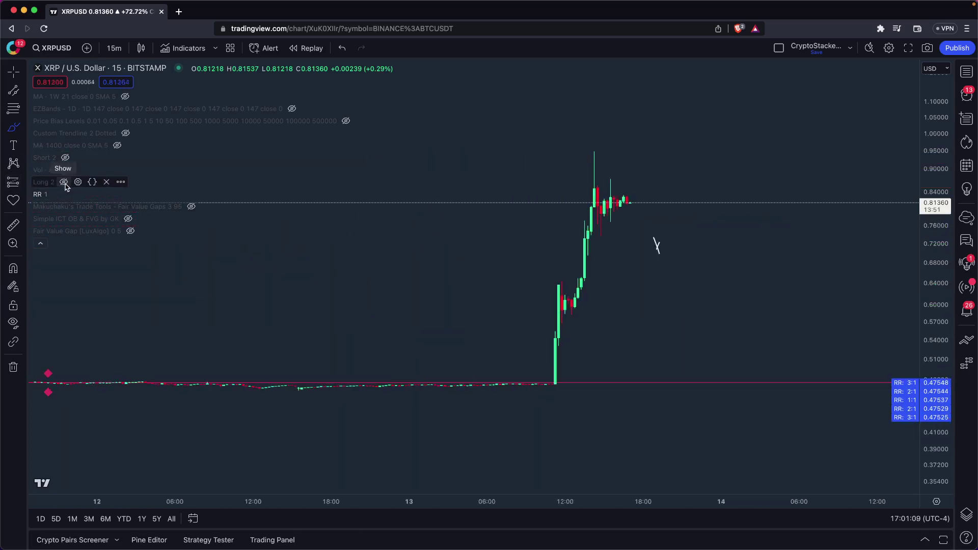
scroll(360, 360, "down", 3)
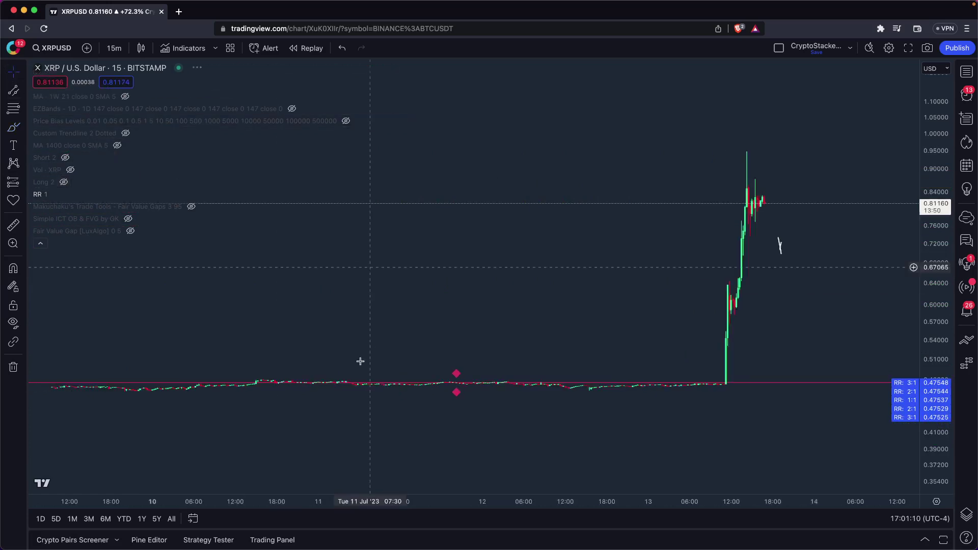
left_click_drag(582, 372, 624, 332)
left_click(114, 48)
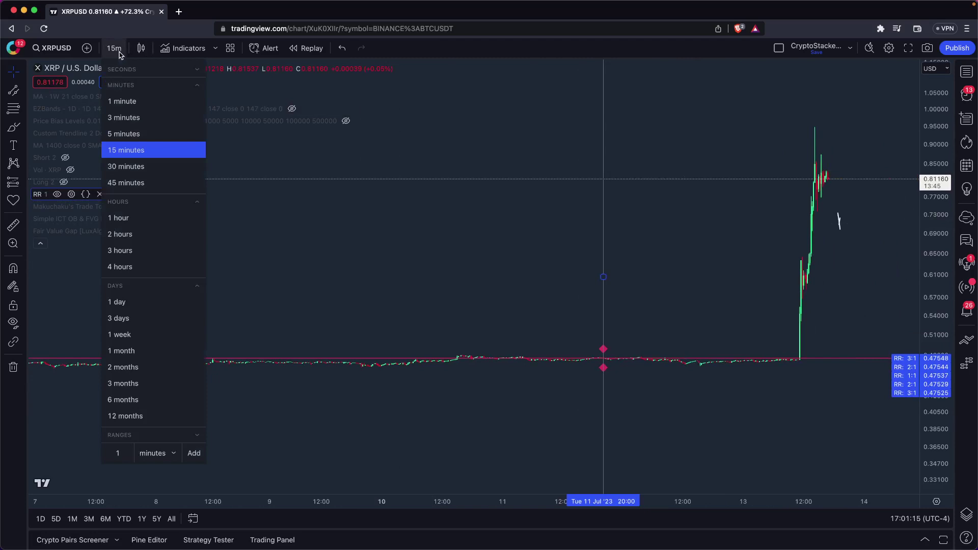
left_click(129, 221)
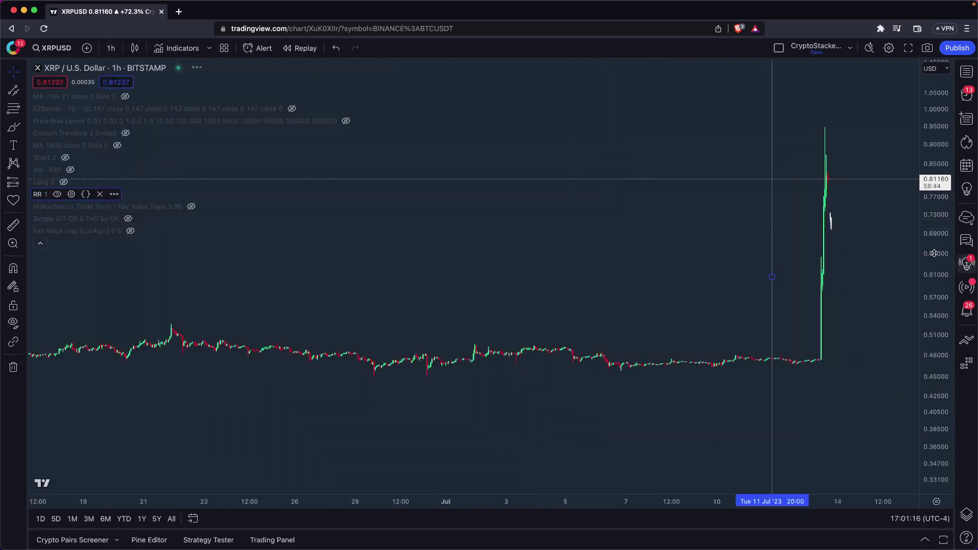
left_click_drag(772, 277, 820, 301)
Step: Return to the 15 minutes interval and align the RR anchors with the surge's low candle at 11:15 and high candle at 14:15
left_click(112, 51)
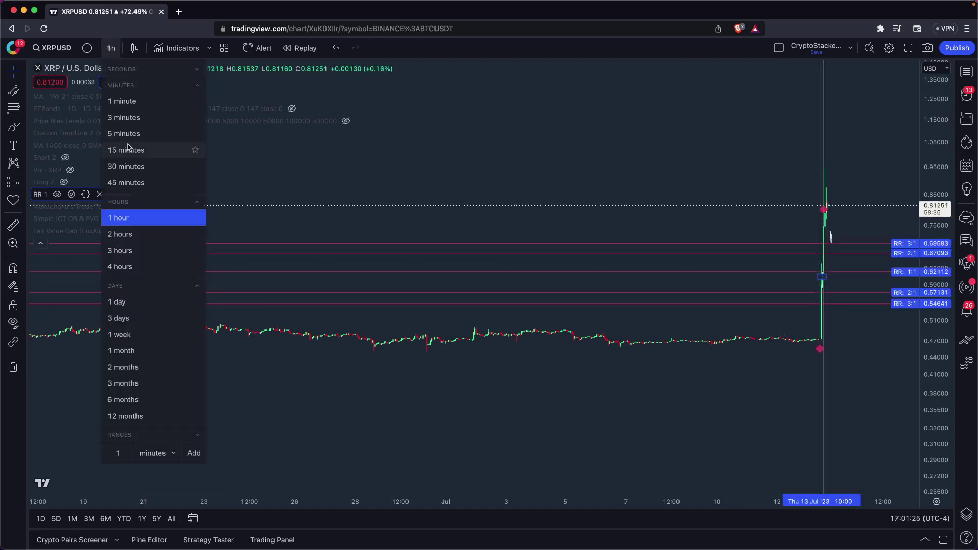
left_click(127, 149)
scroll(449, 177, "up", 10)
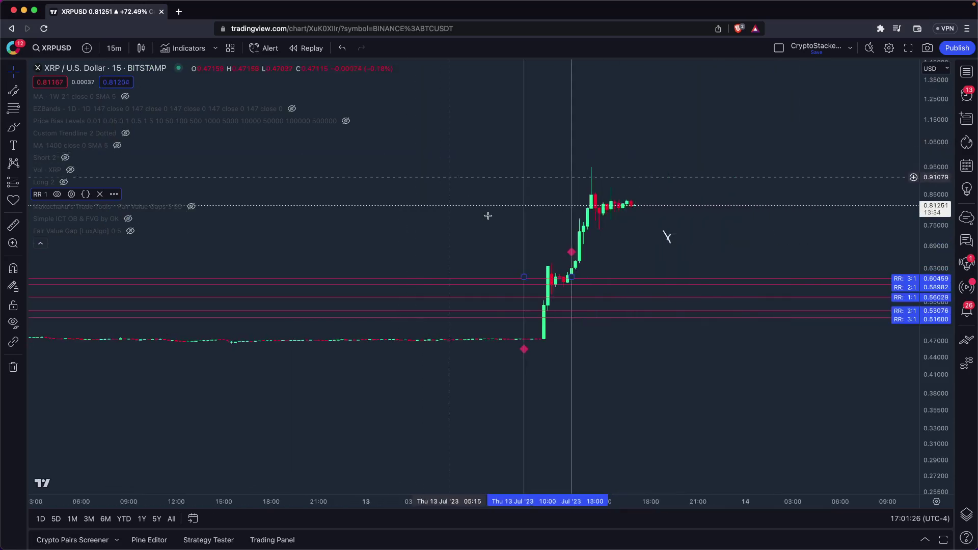
left_click_drag(572, 255, 591, 257)
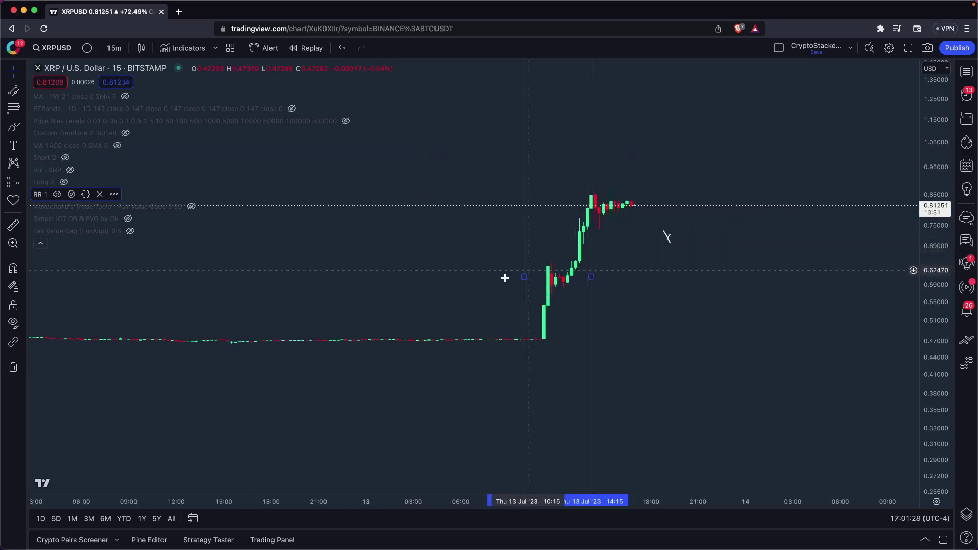
left_click_drag(524, 278, 545, 281)
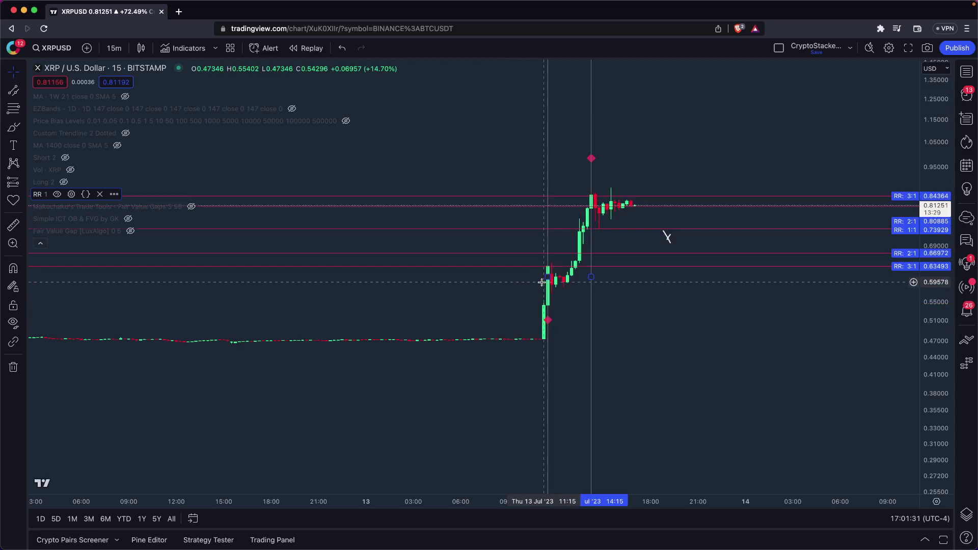
left_click(548, 322)
left_click_drag(548, 317, 543, 321)
Step: Brush a second X on the RR 1:1 line, further along from the existing X
left_click_drag(695, 331, 655, 370)
scroll(644, 373, "up", 2)
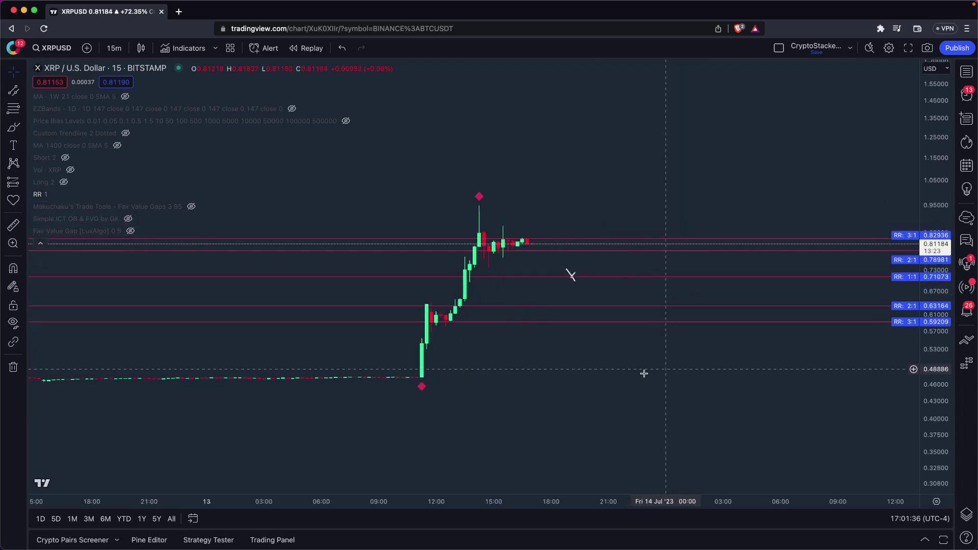
left_click_drag(943, 438, 940, 364)
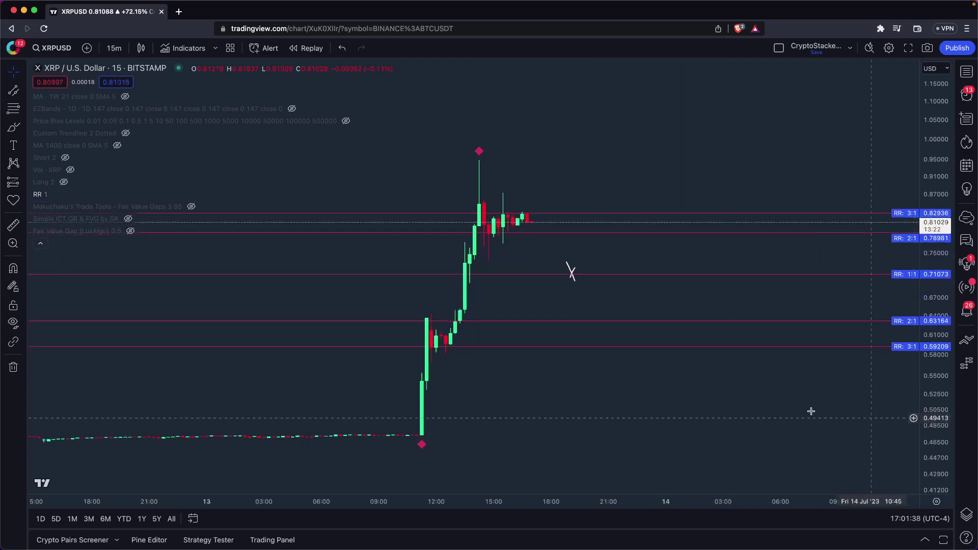
left_click_drag(790, 412, 833, 372)
scroll(830, 370, "up", 2)
left_click(13, 128)
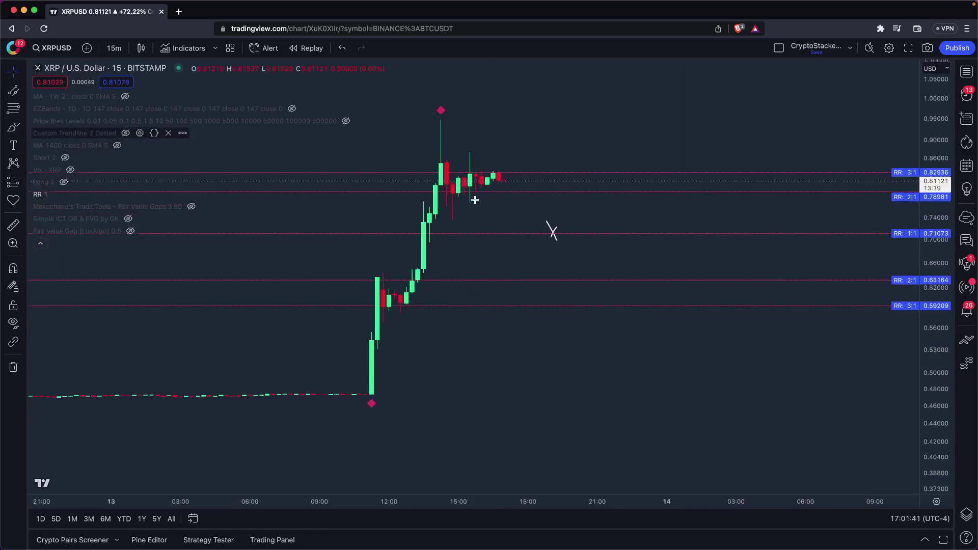
mouse_move(645, 240)
left_mouse_down()
mouse_move(650, 228)
mouse_move(655, 243)
left_mouse_up()
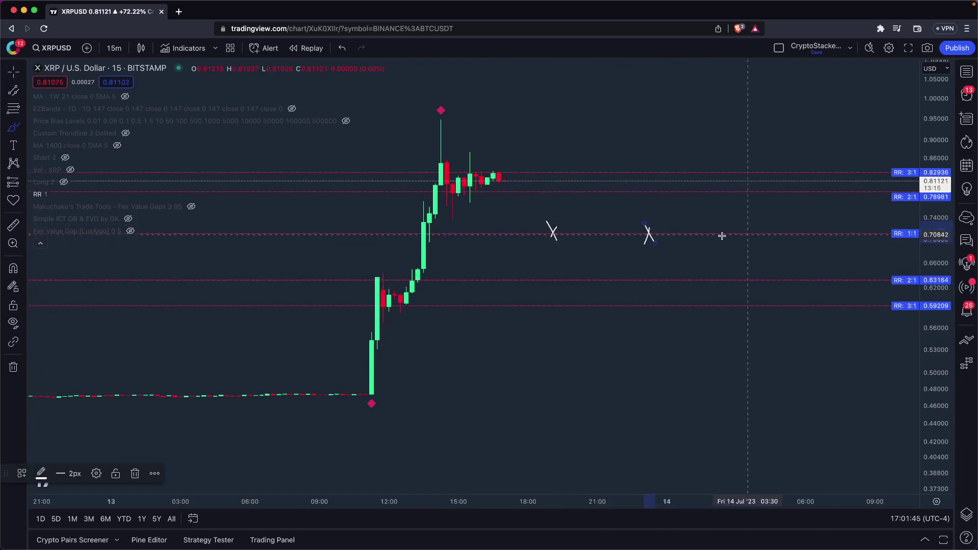
Step: Measure the price move from the base of the surge up to the RR 1:1 line
left_click(14, 76)
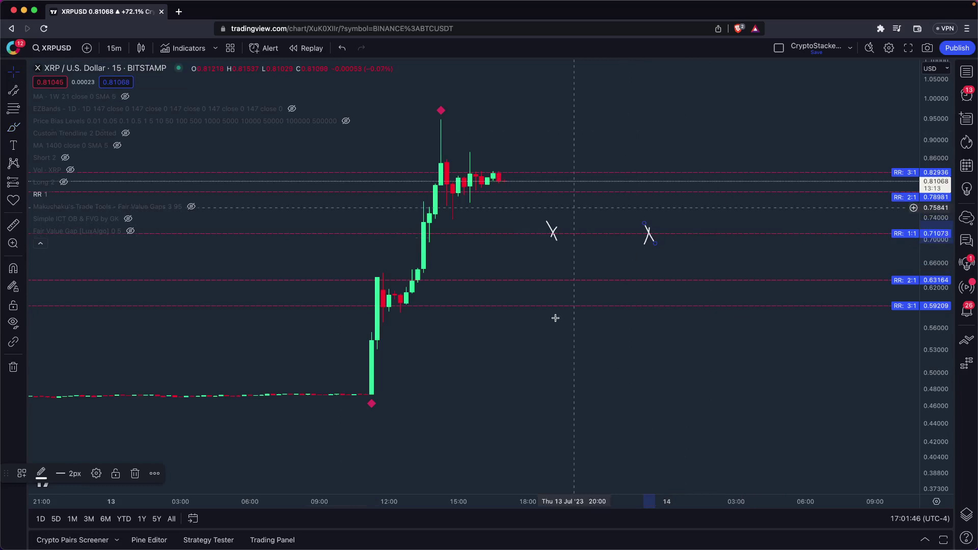
left_click(482, 393)
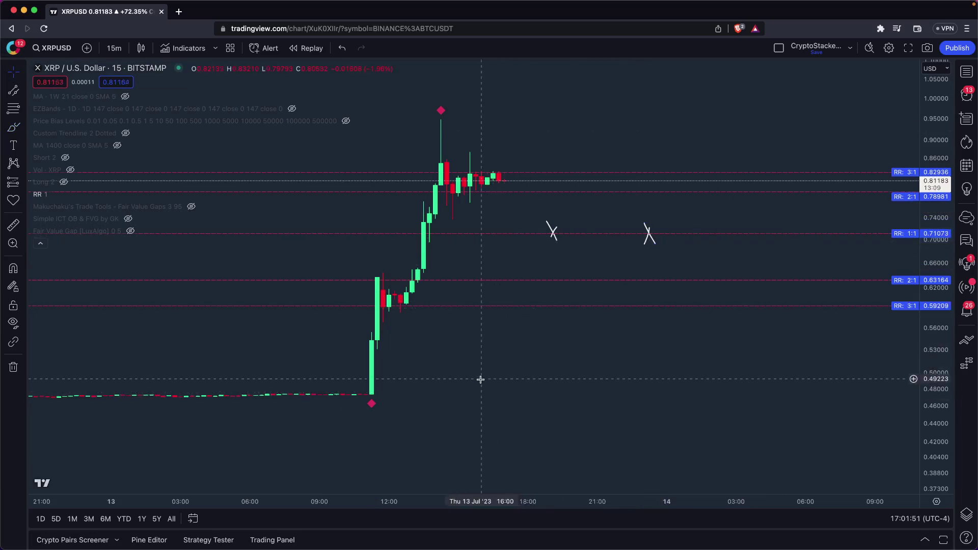
left_click(470, 394, "shift")
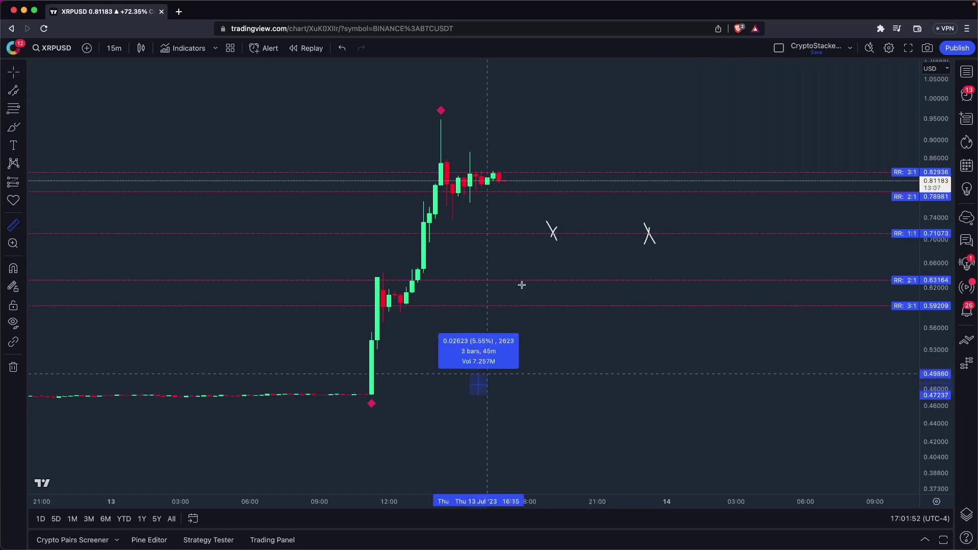
left_click(563, 233)
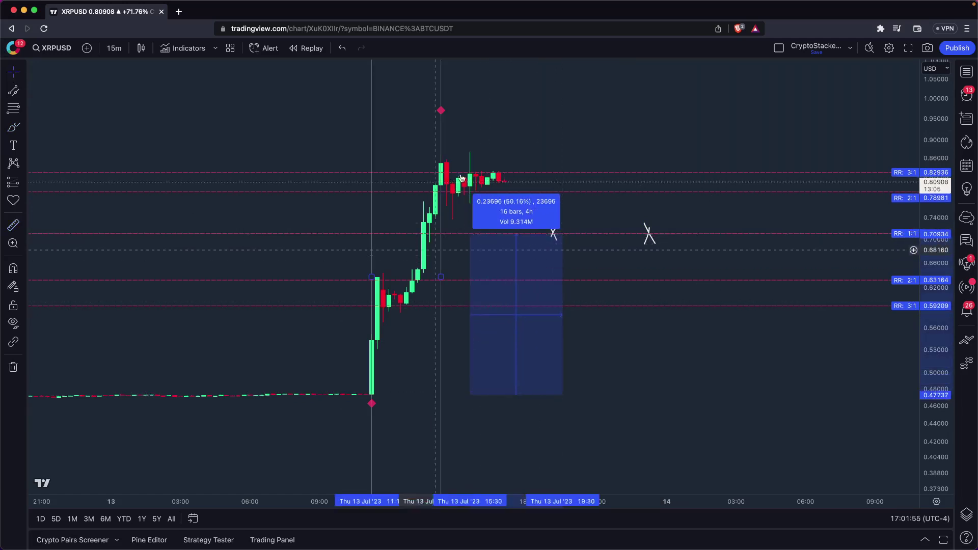
Step: Measure the price drop from the surge's high down to the RR 1:1 line, repeat it beside the high, and clear the measurement
left_click(555, 114)
left_click(554, 119, "shift")
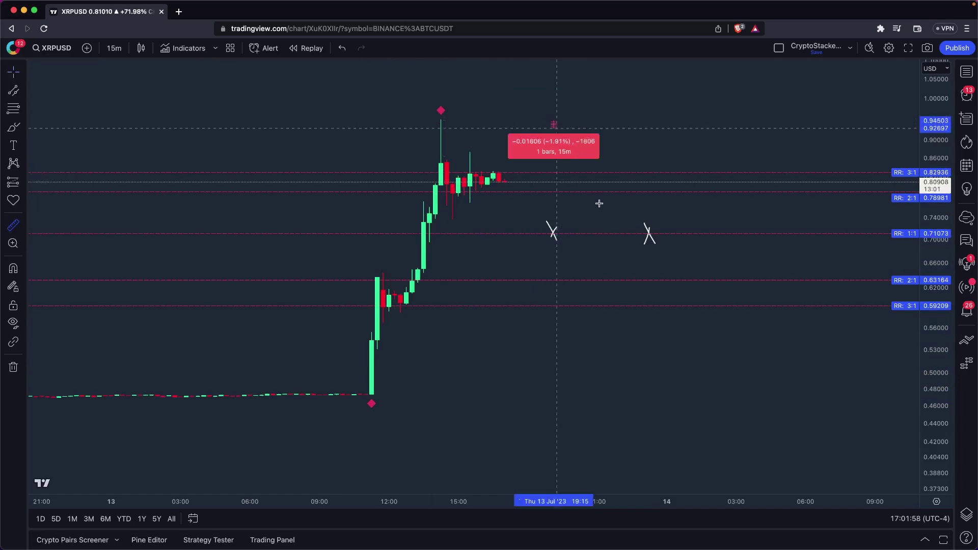
left_click(480, 108)
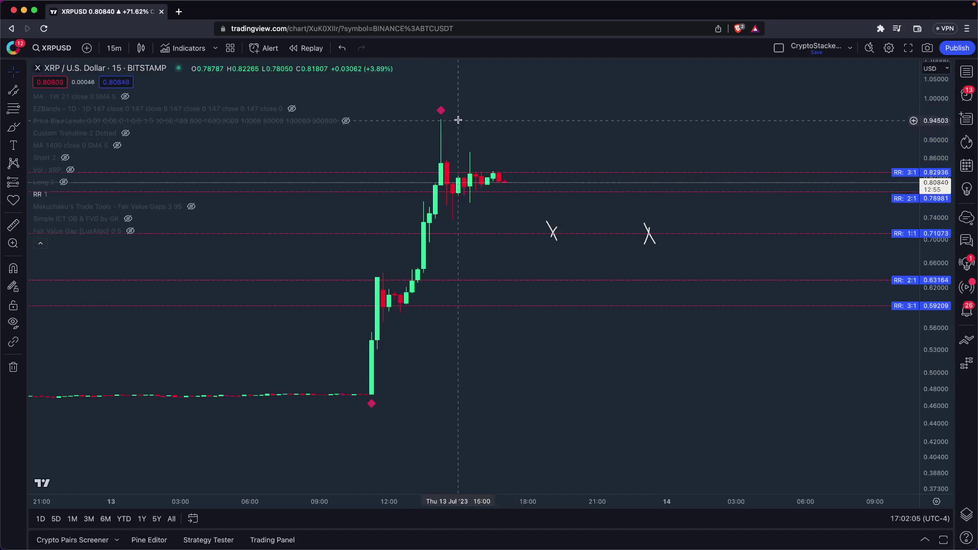
left_click(458, 119, "shift")
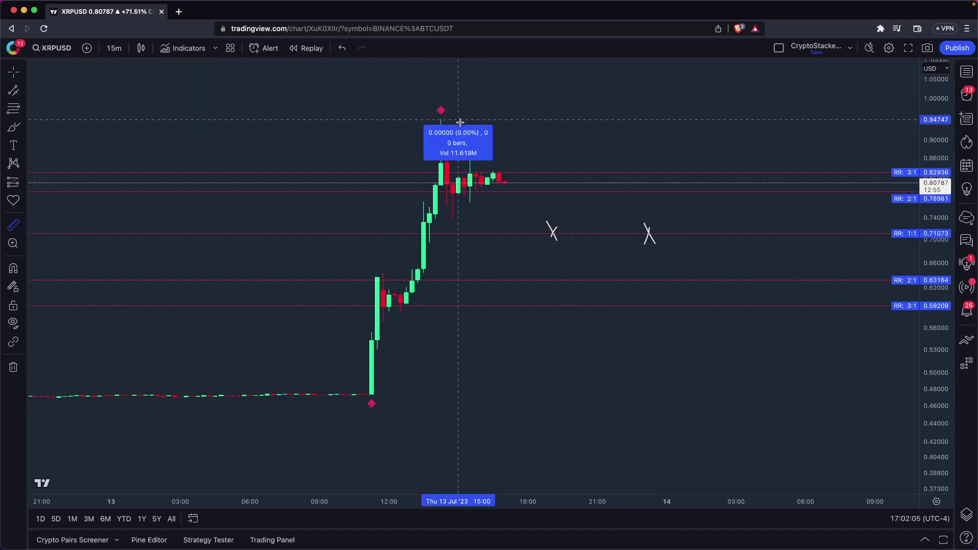
left_click(533, 234)
left_click(729, 295)
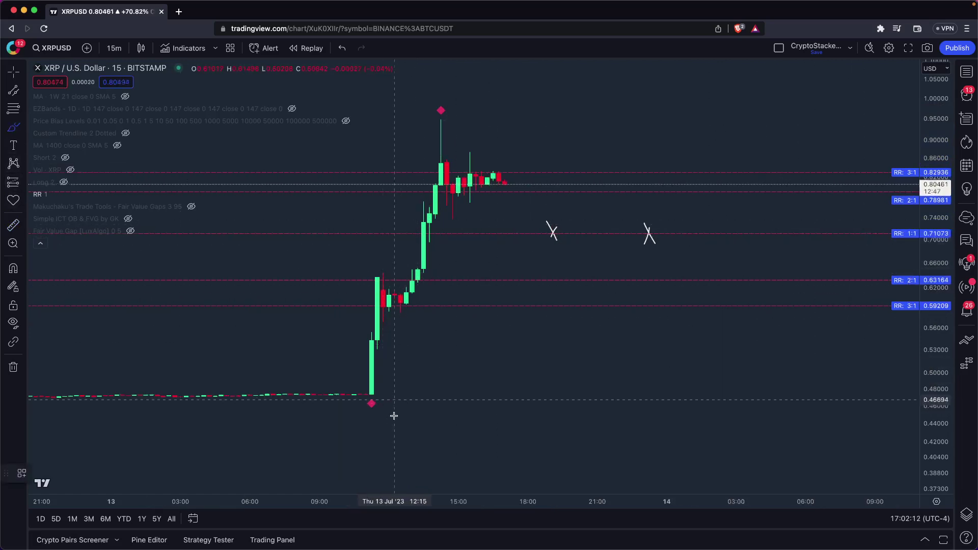
Step: Circle the RR marker at the surge's low with an X beside it, and brush a horizontal line across the high
mouse_move(394, 415)
left_mouse_down()
mouse_move(407, 391)
mouse_move(417, 418)
mouse_move(375, 417)
mouse_move(378, 401)
left_mouse_up()
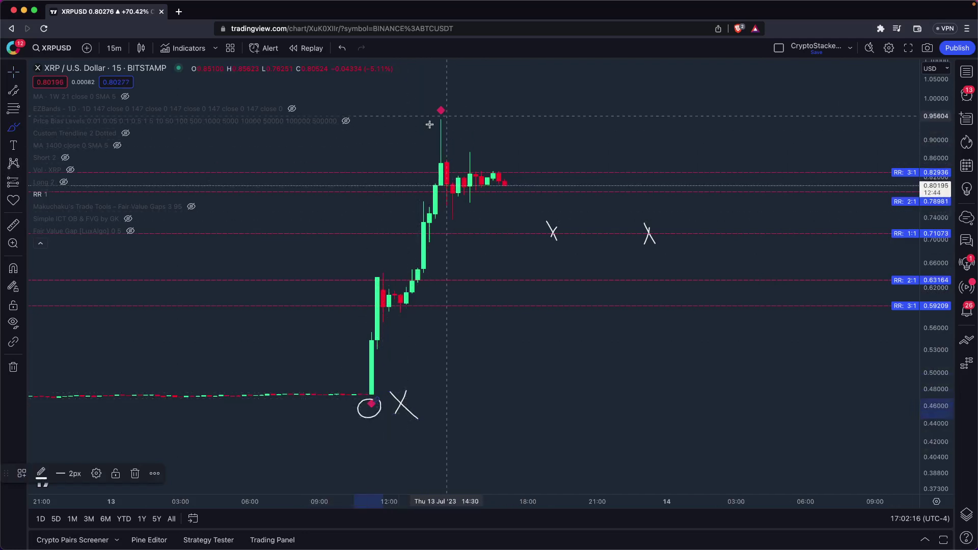
left_click_drag(421, 113, 487, 114)
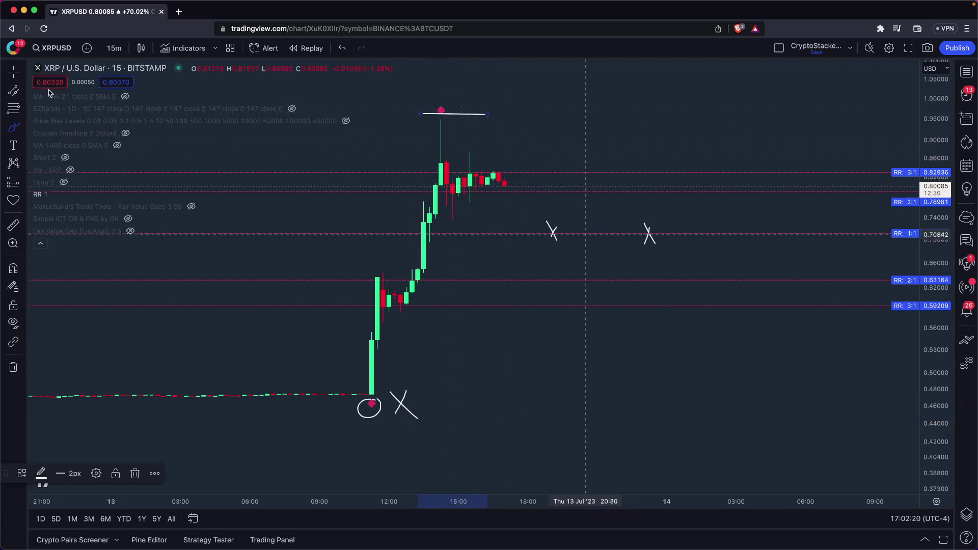
Step: Place a Long Position on the RR 1:1 line with entry 0.71116, target 0.94747 at the high and stop 0.47359 at the surge's base
left_click(18, 184)
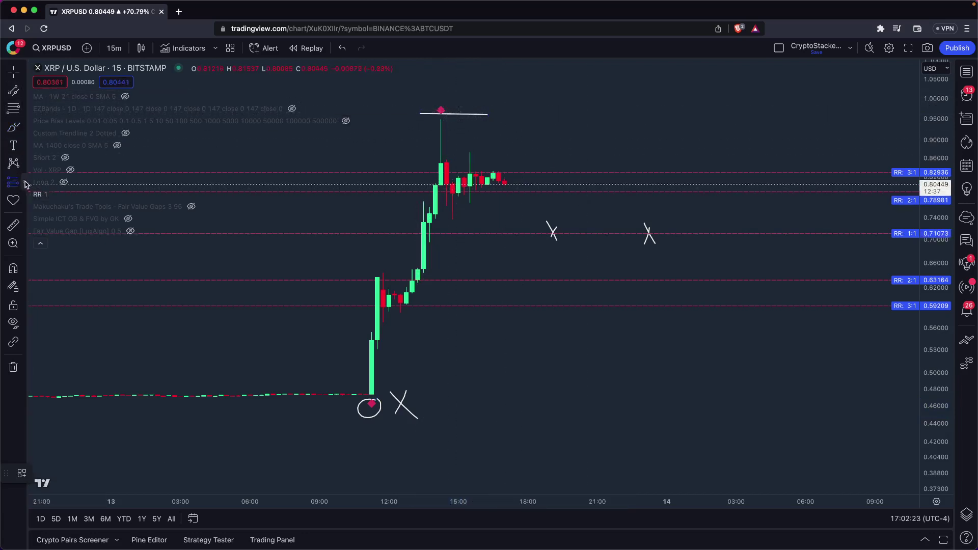
left_click(26, 184)
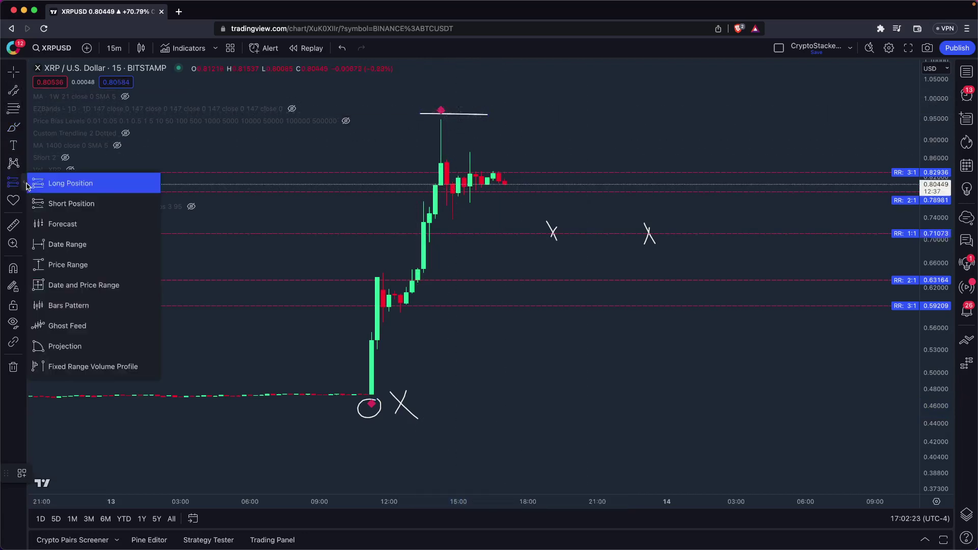
left_click(66, 186)
left_click(593, 234)
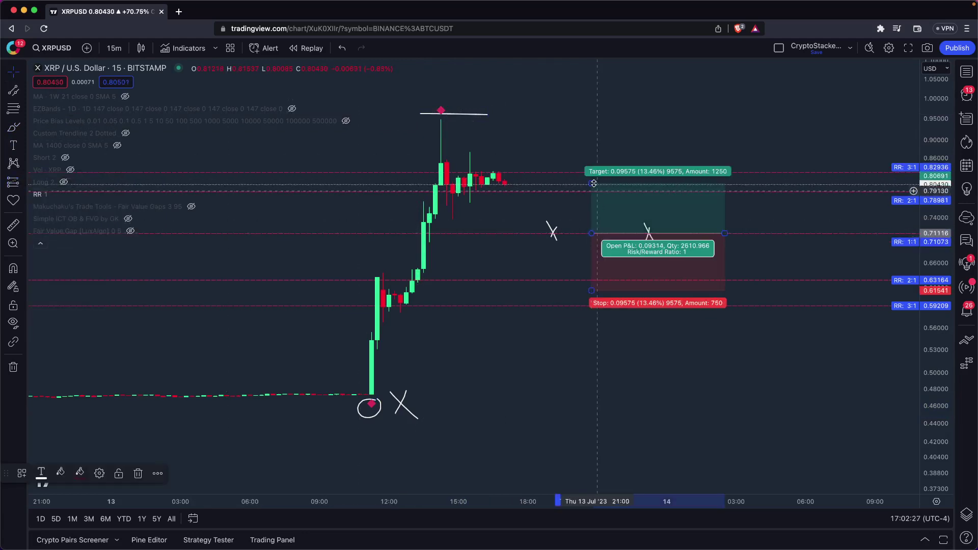
left_click_drag(592, 182, 609, 121)
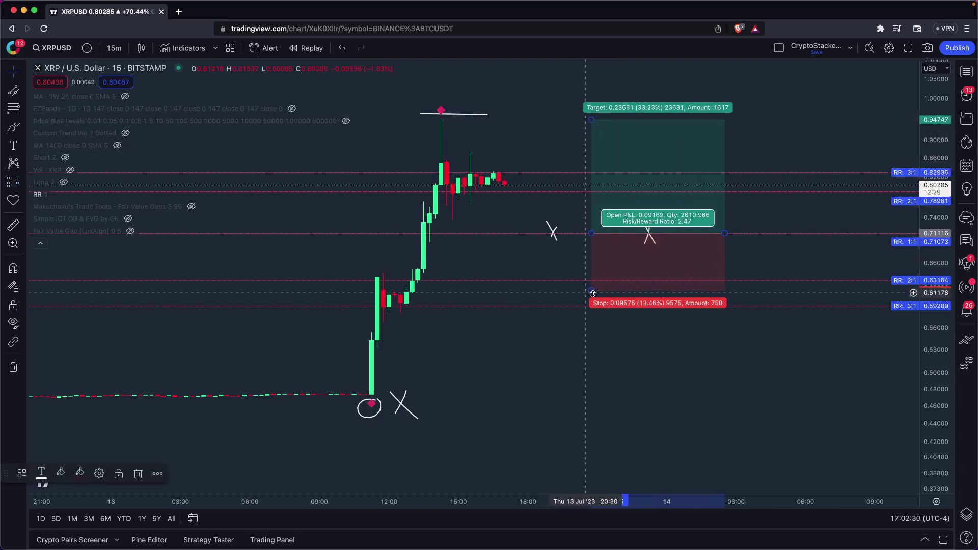
left_click_drag(591, 296, 584, 394)
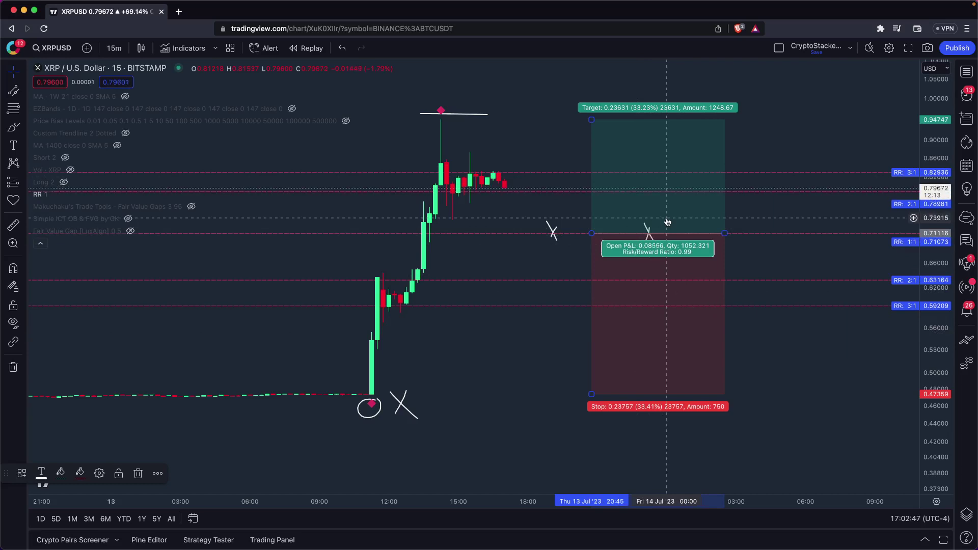
Step: Brush another X on the RR 1:1 line and sketch a drop from the current price down to that line, ending in an X
left_click(12, 128)
left_click_drag(563, 224, 570, 237)
left_click_drag(574, 224, 568, 239)
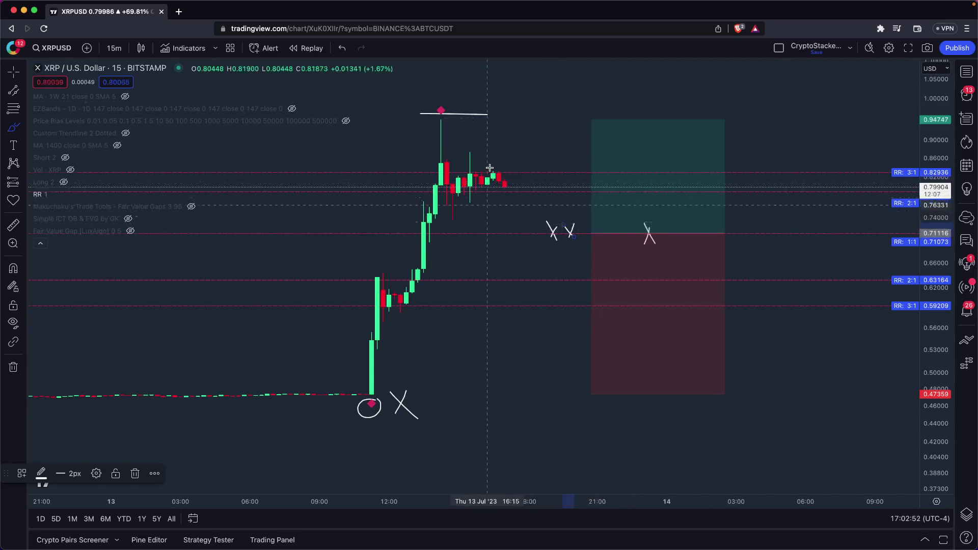
mouse_move(505, 183)
left_mouse_down()
mouse_move(516, 240)
mouse_move(533, 222)
left_mouse_up()
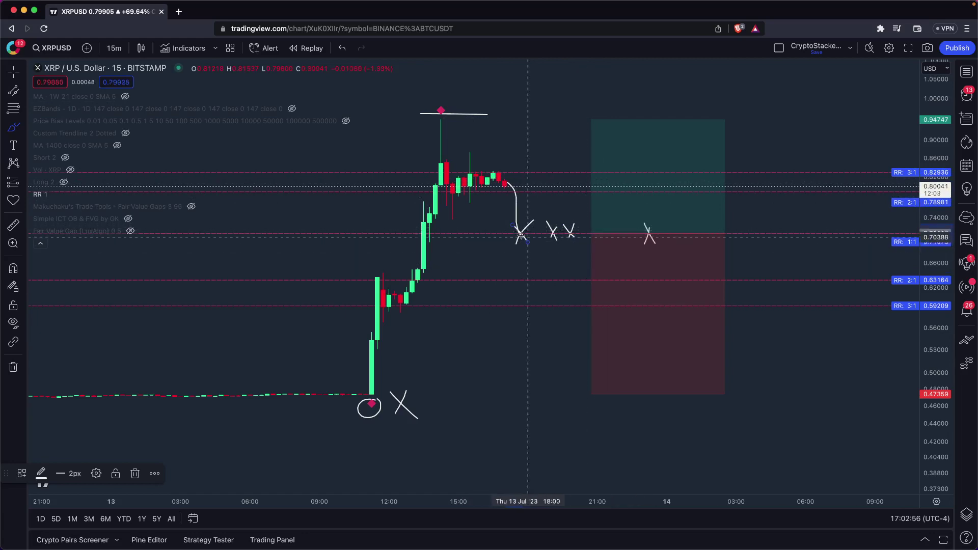
Step: Brush a loop around the three Xs on the RR 1:1 line and lower the Long Position's entry to 0.68865
mouse_move(510, 237)
left_mouse_down()
mouse_move(580, 230)
mouse_move(509, 226)
mouse_move(542, 243)
left_mouse_up()
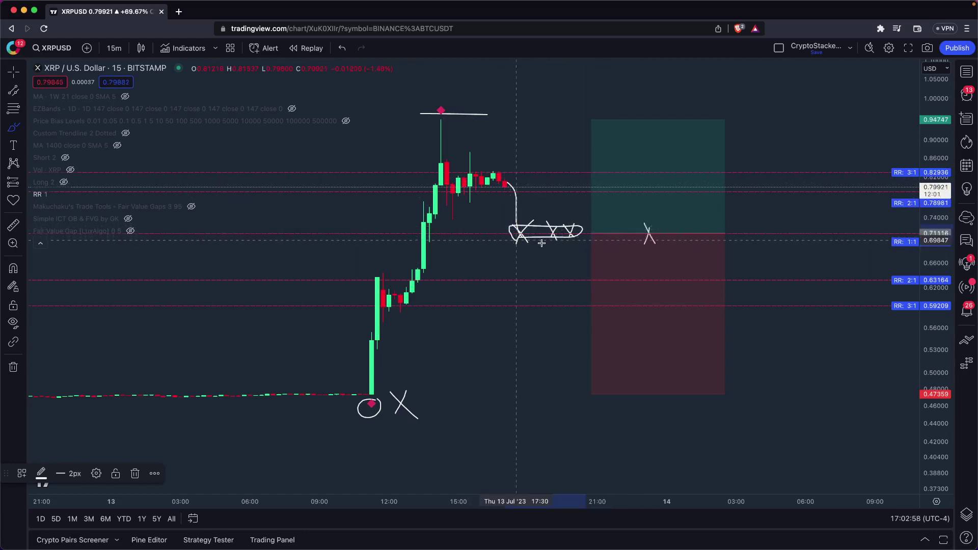
left_click(14, 73)
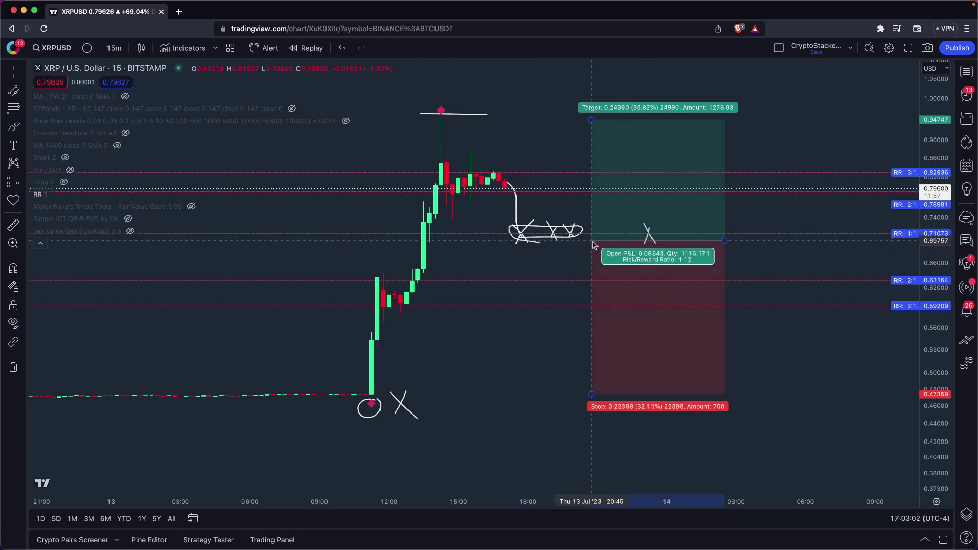
left_click_drag(592, 242, 593, 246)
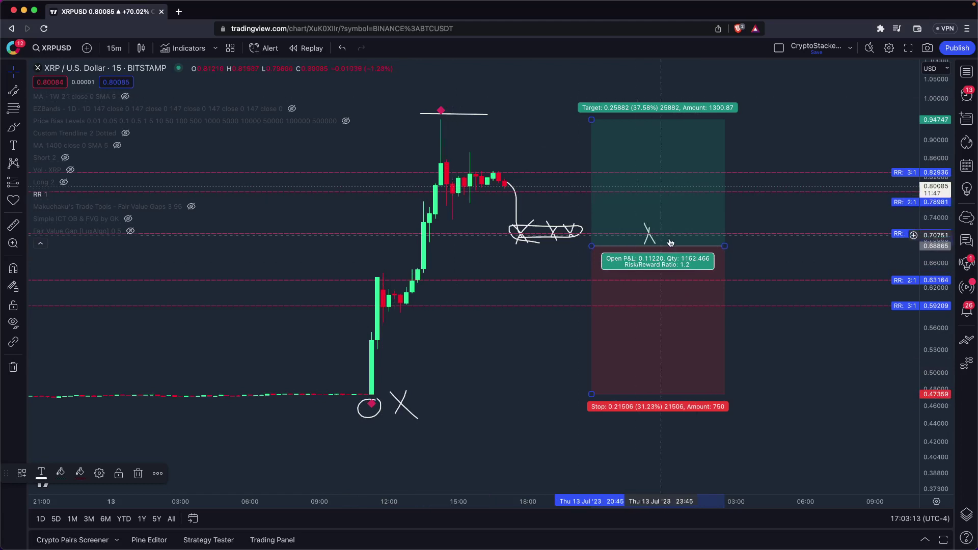
left_click(13, 182)
left_click(788, 233)
left_click_drag(785, 238, 767, 239)
key("Delete")
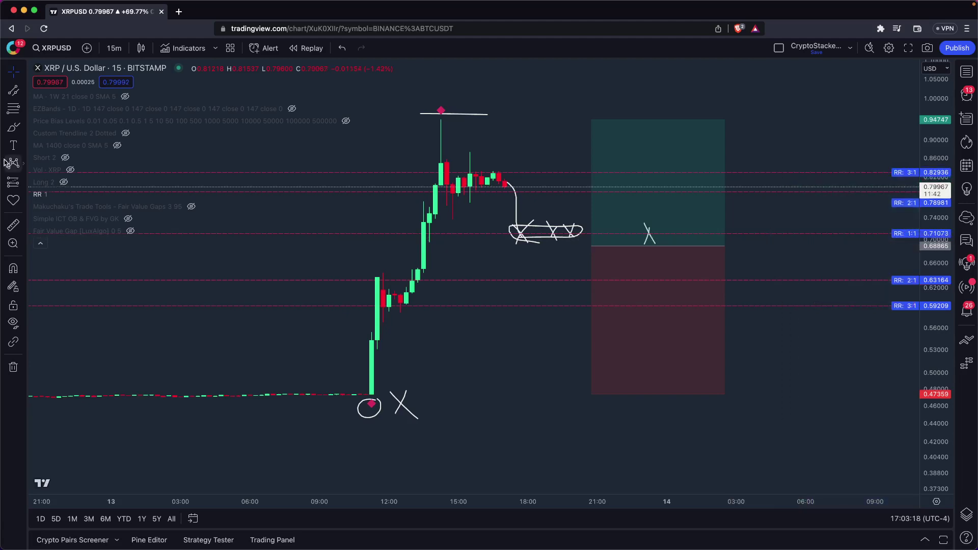
Step: Place a Short Position beside the Long Position with entry 0.72689, stop 0.94869 at the high and target 0.47420 at the surge's base
left_click(23, 181)
left_click(56, 203)
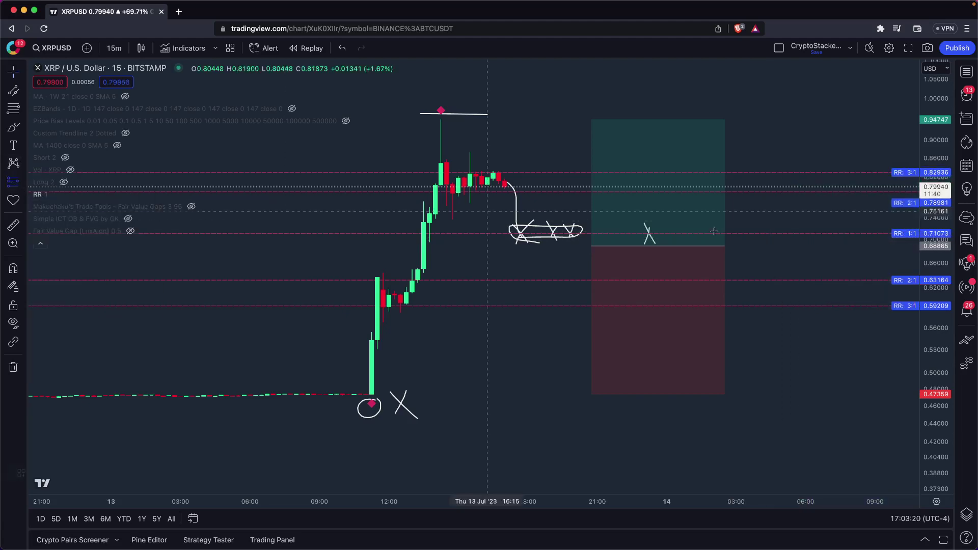
left_click(742, 232)
left_click_drag(743, 183, 748, 119)
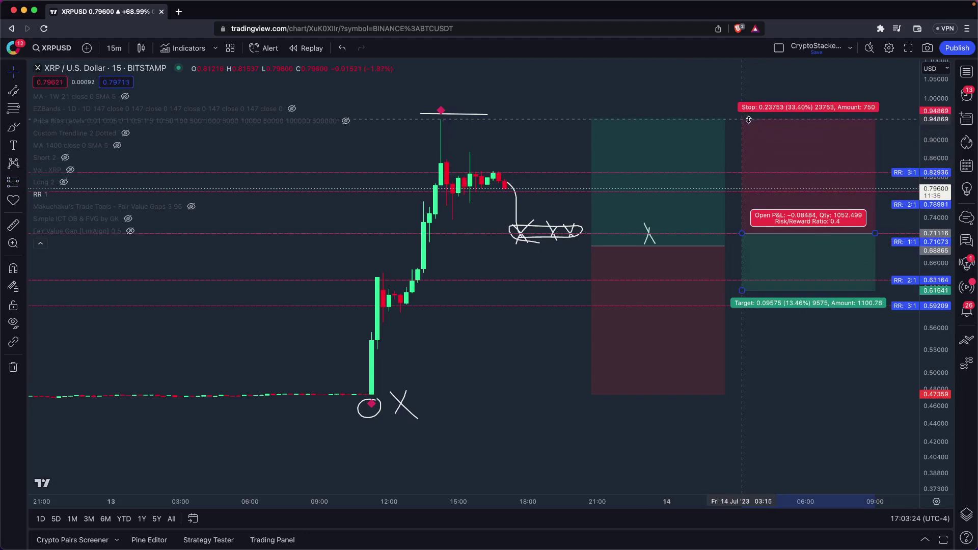
left_click_drag(741, 233, 736, 225)
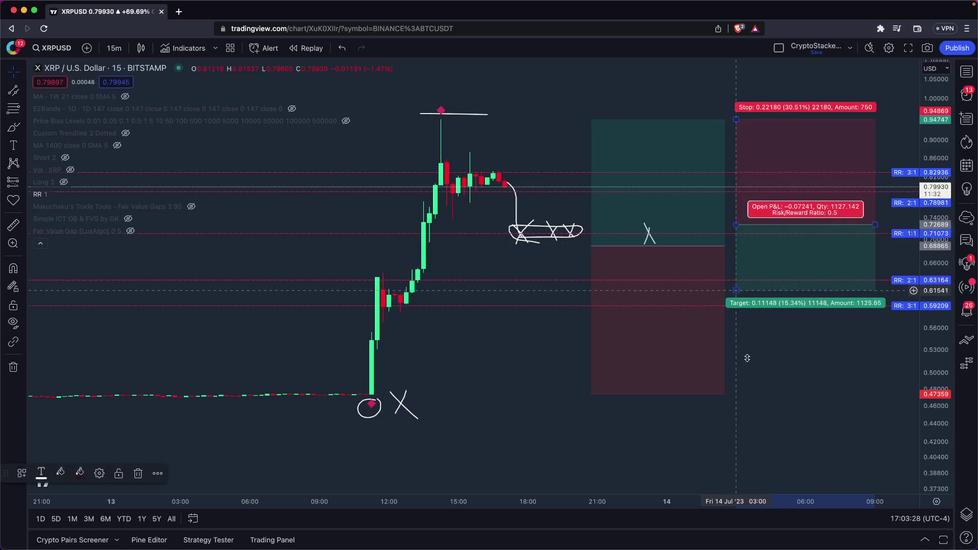
left_click_drag(736, 290, 735, 393)
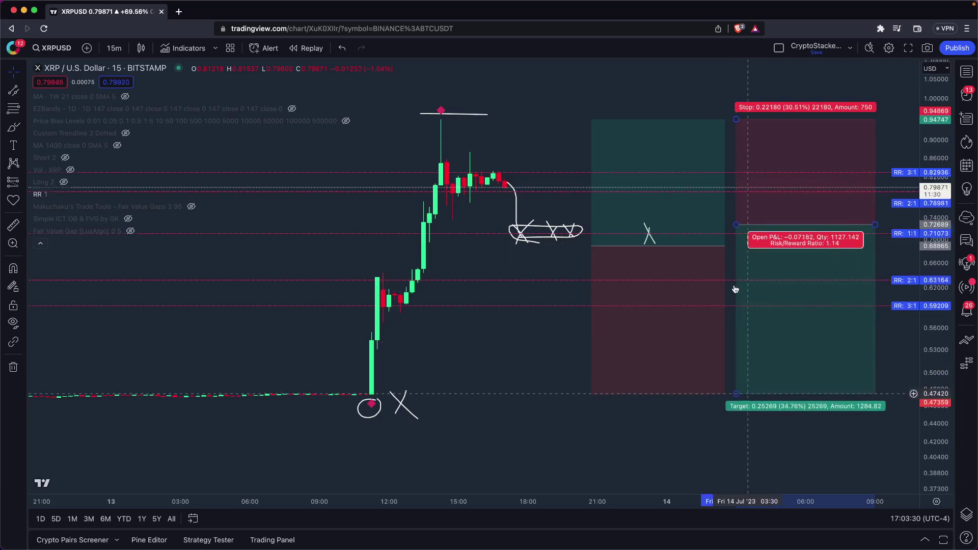
Step: Try the Short Position's entry at 0.71116 and 0.73252, and realign the entries near the RR 1:1 line, long at 0.71116 and short at 0.70934
left_click_drag(736, 230, 735, 234)
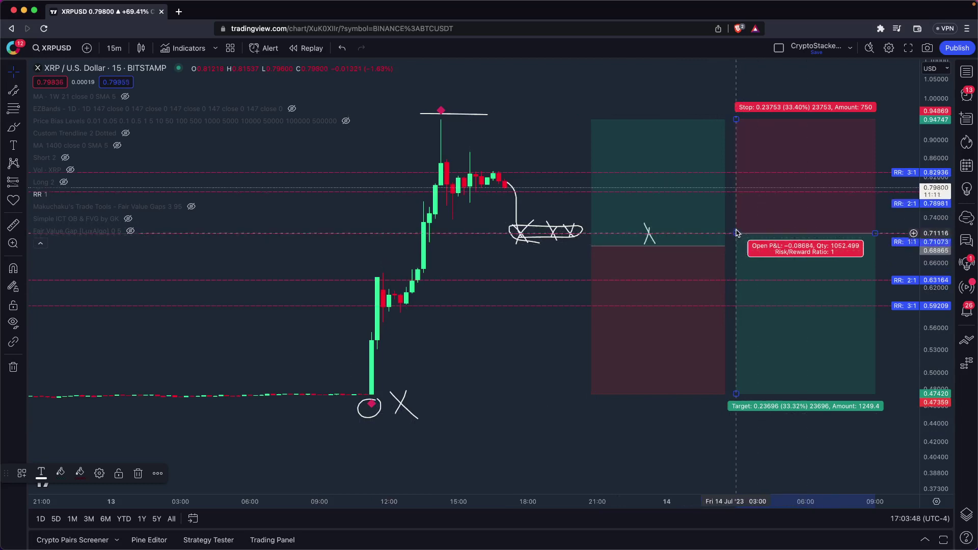
left_click_drag(736, 233, 736, 221)
left_click(715, 248)
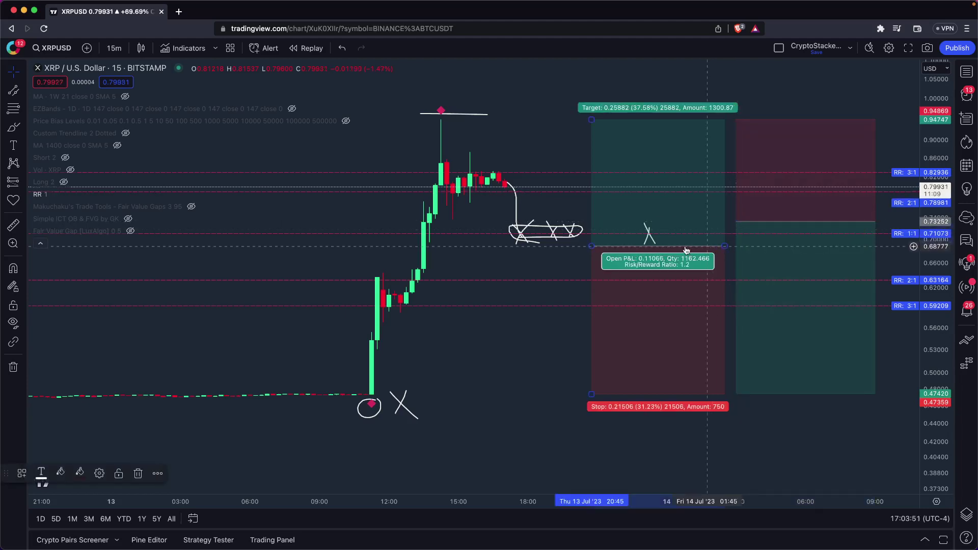
left_click_drag(591, 246, 591, 233)
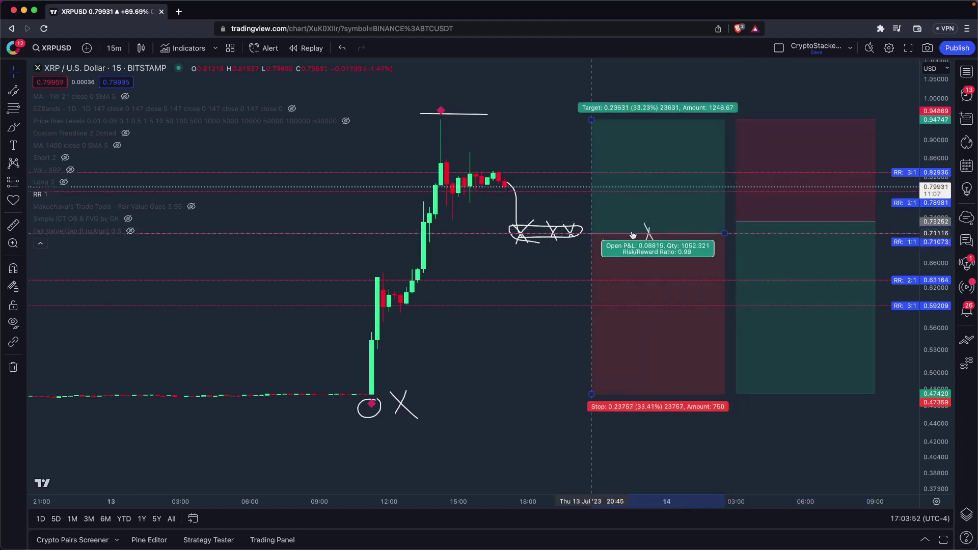
left_click_drag(736, 221, 738, 240)
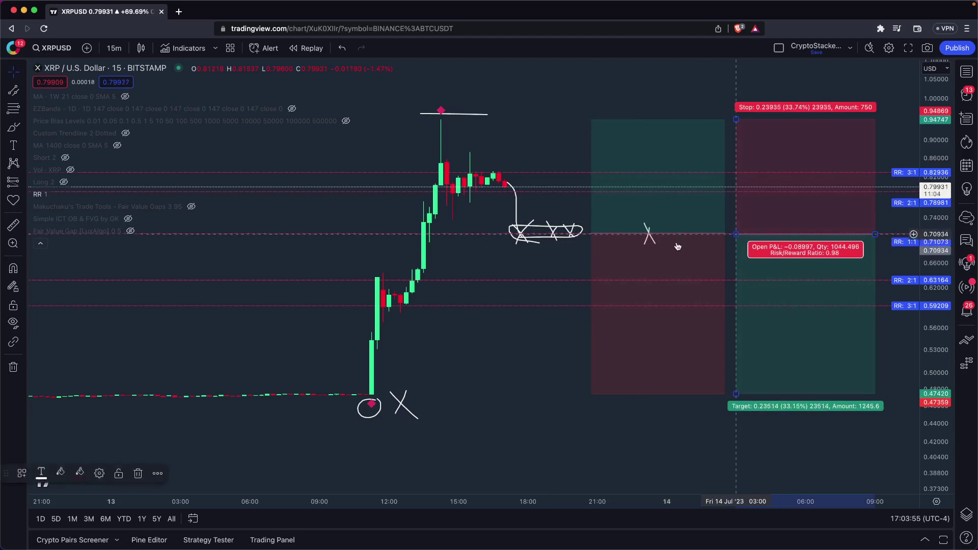
Step: Lower both entries below the RR 1:1 line, the Long Position's to 0.69043 and the Short Position's to 0.69132
left_click_drag(592, 235, 592, 244)
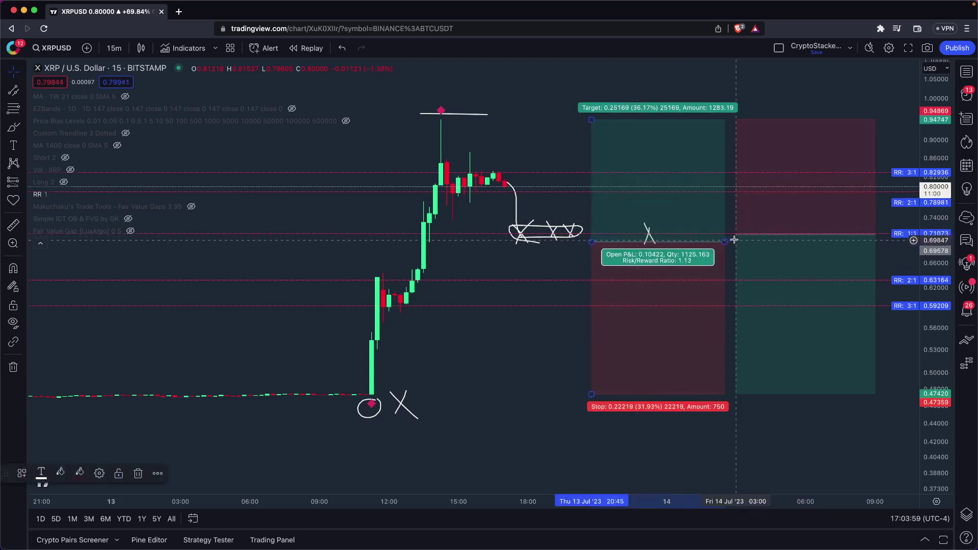
left_click(592, 244)
left_click_drag(591, 243, 593, 246)
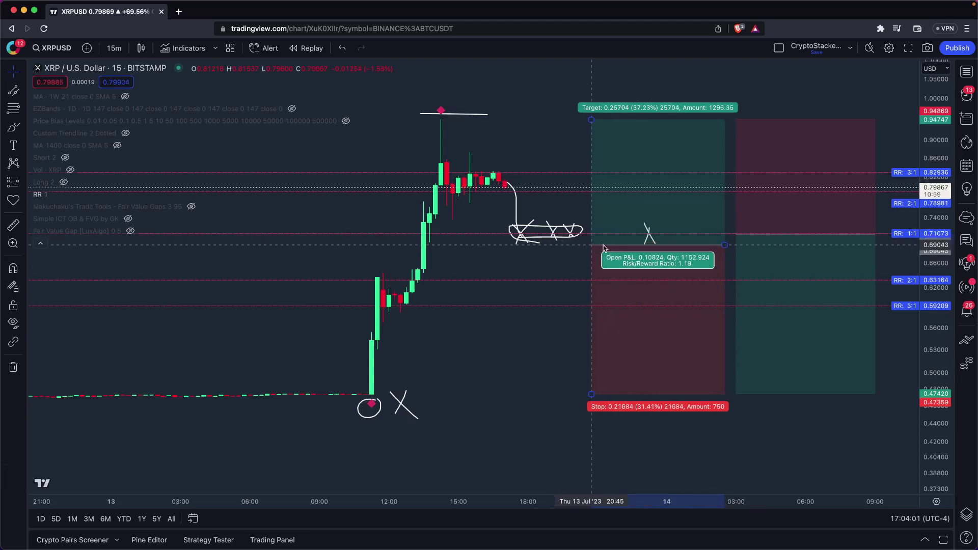
left_click_drag(738, 236, 738, 248)
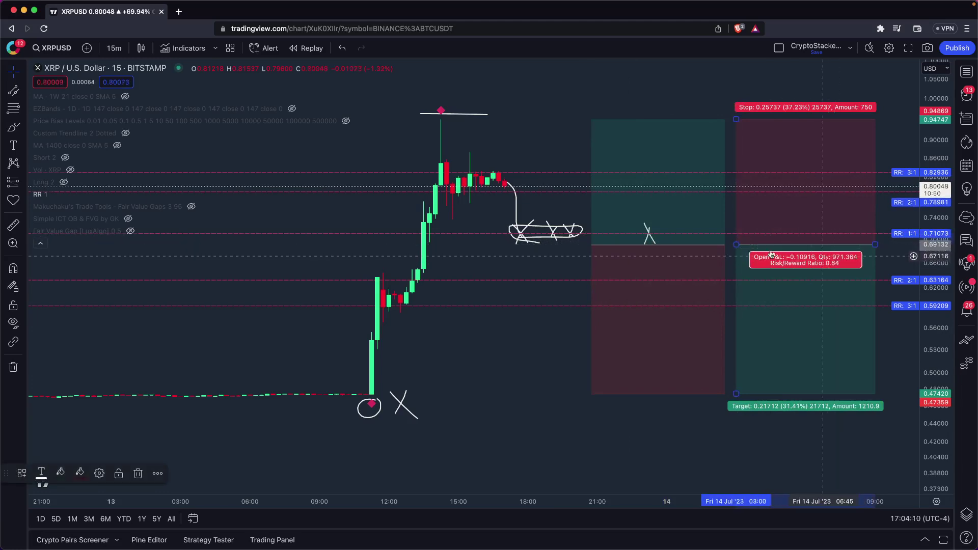
left_click(698, 244)
left_click(755, 238)
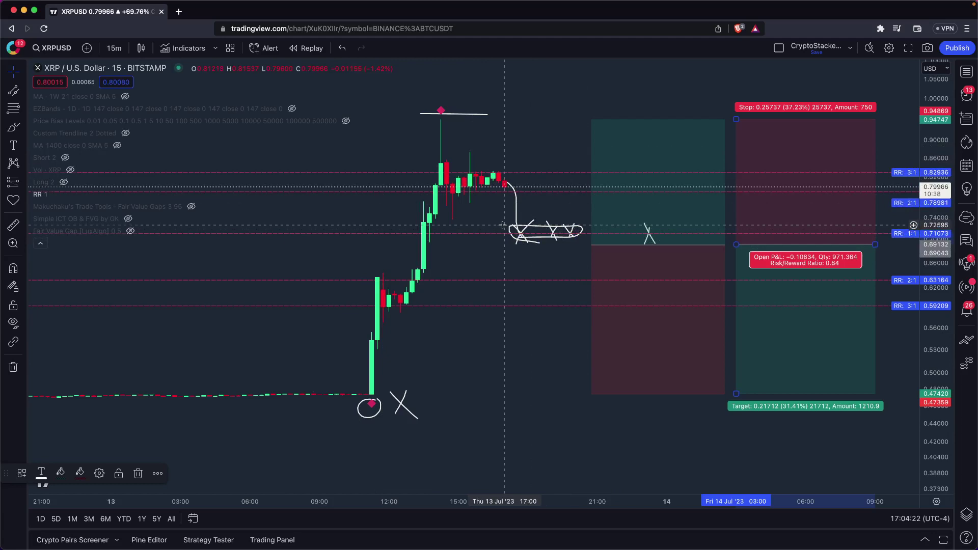
Step: Brush a sideways wave from the current price, a dip to the RR 1:1 line with a rebound, and a circle under the pullback wick
left_click(14, 127)
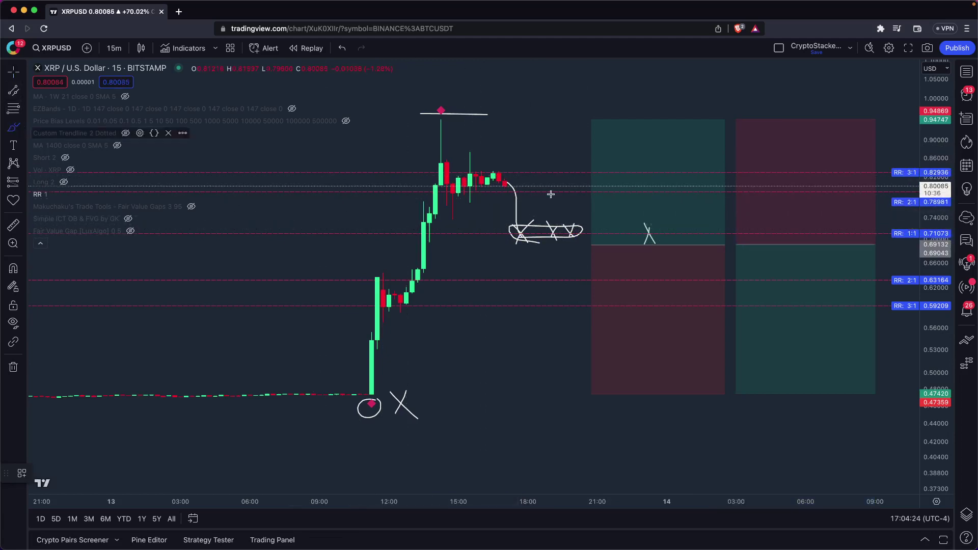
mouse_move(493, 185)
left_mouse_down()
mouse_move(526, 172)
mouse_move(579, 176)
left_mouse_up()
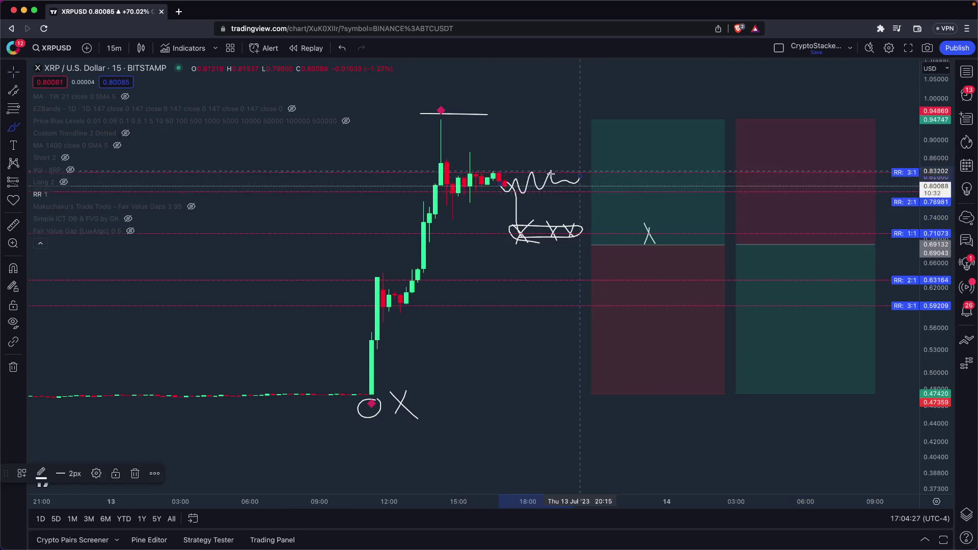
mouse_move(507, 183)
left_mouse_down()
mouse_move(517, 234)
mouse_move(526, 204)
left_mouse_up()
left_click_drag(451, 219, 448, 223)
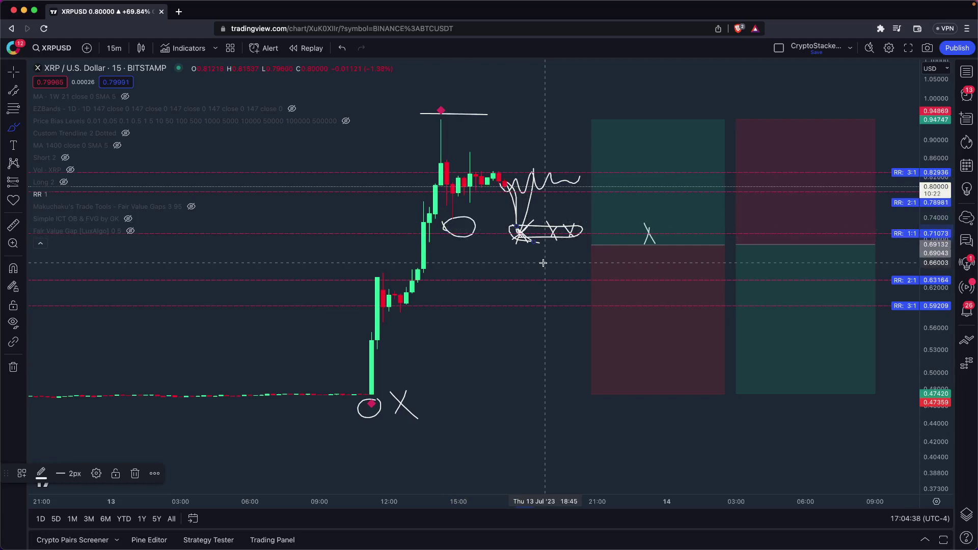
left_click(14, 72)
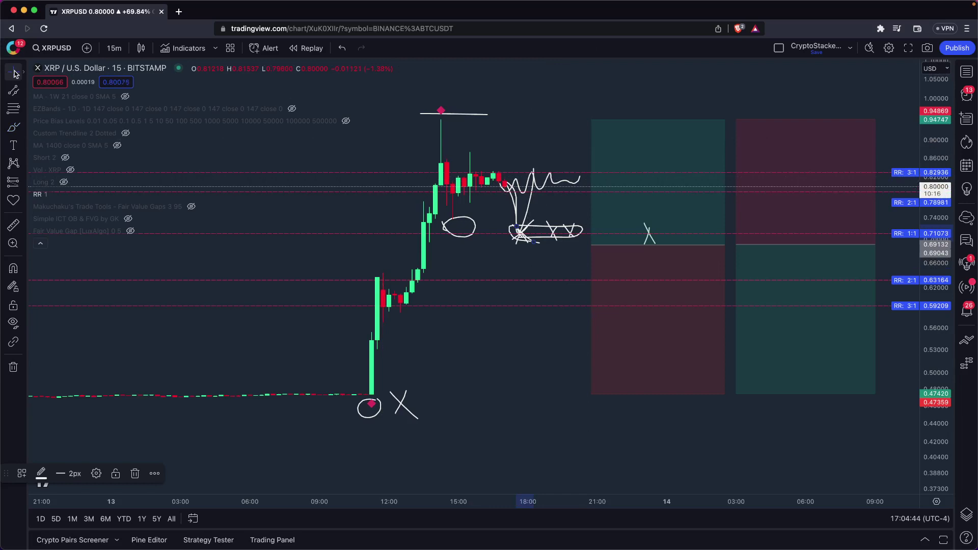
Step: Open the Sistine Research website, sistine.ai, in a new browser tab
mouse_move(122, 16)
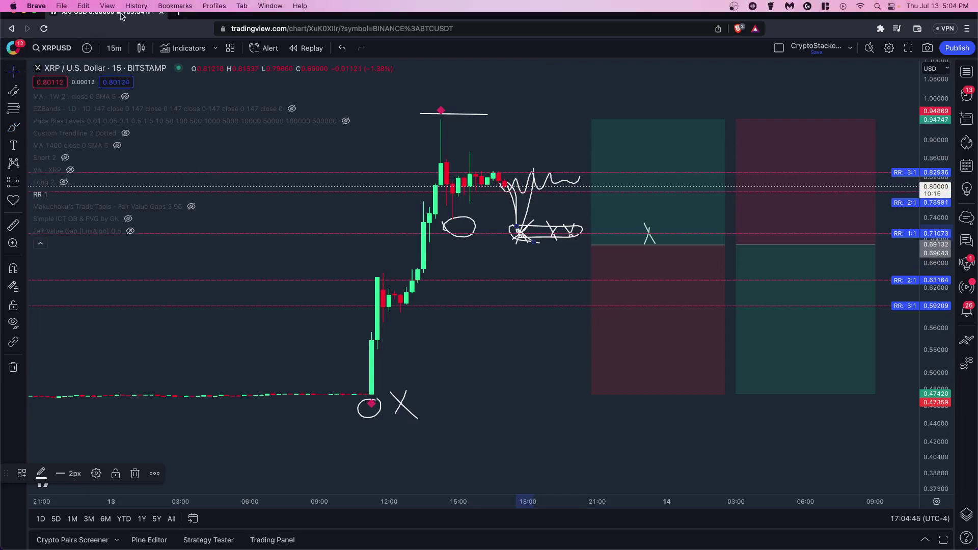
left_click(179, 16)
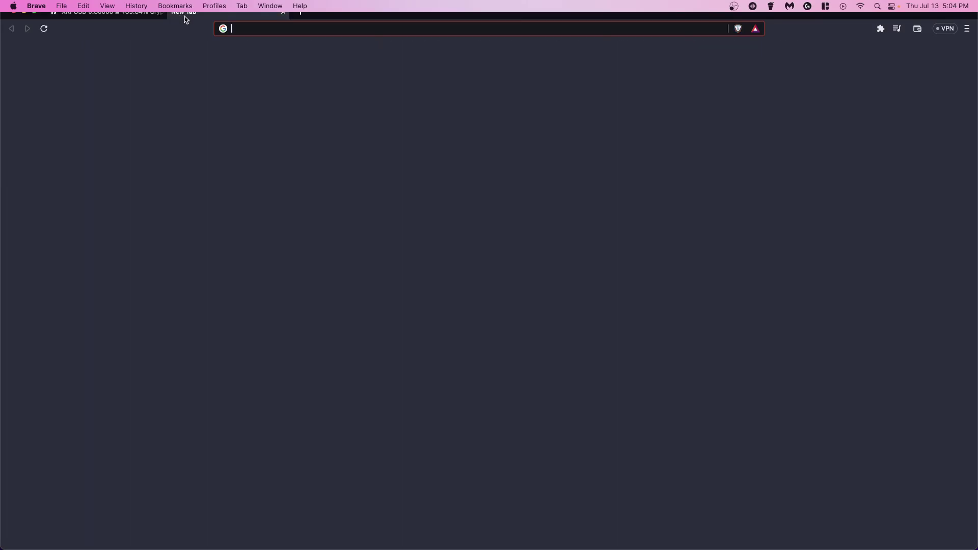
type("si")
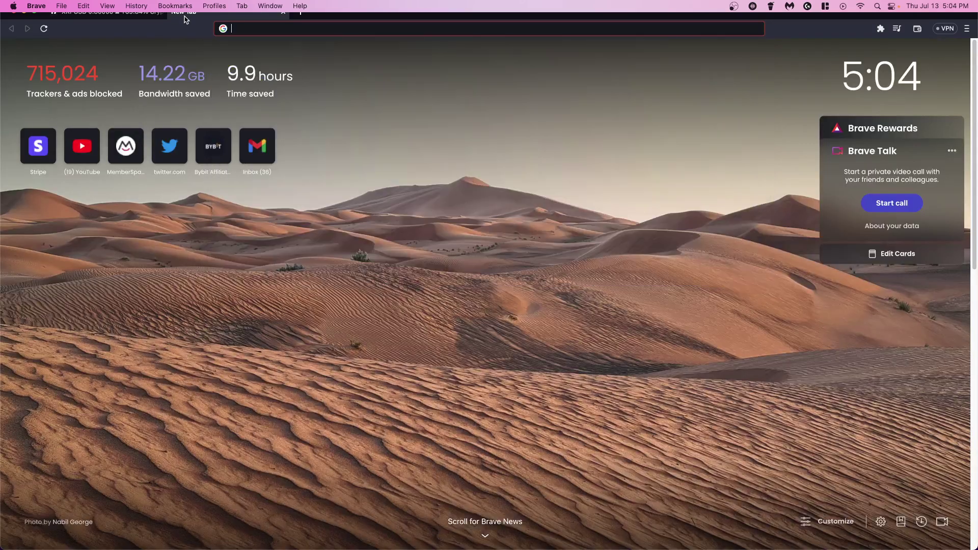
key("Return")
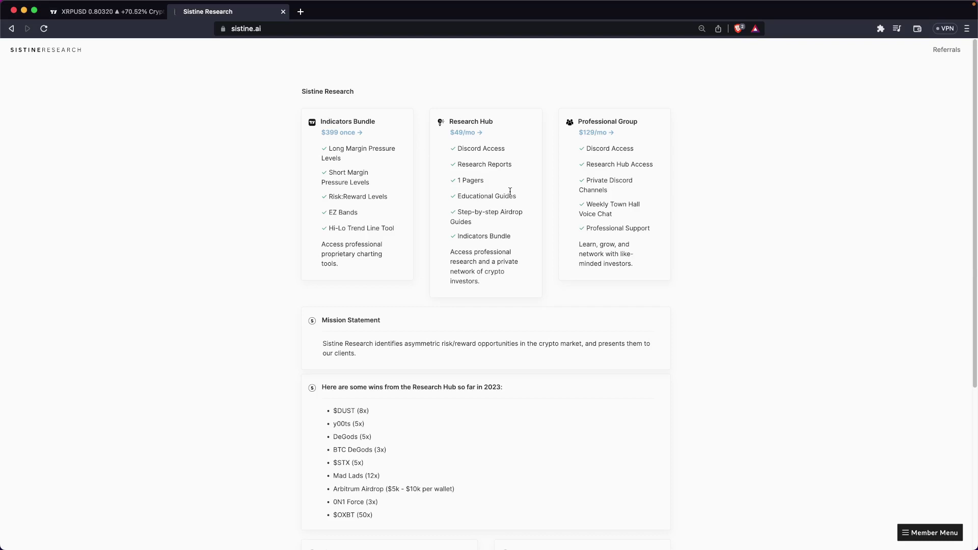
Step: Examine the Sistine Research page, highlighting the 2023 Research Hub wins and the mission statement's risk/reward wording, down to the site map
triple_click(299, 341)
left_click(320, 348)
scroll(322, 346, "down", 3)
left_click_drag(375, 394, 334, 300)
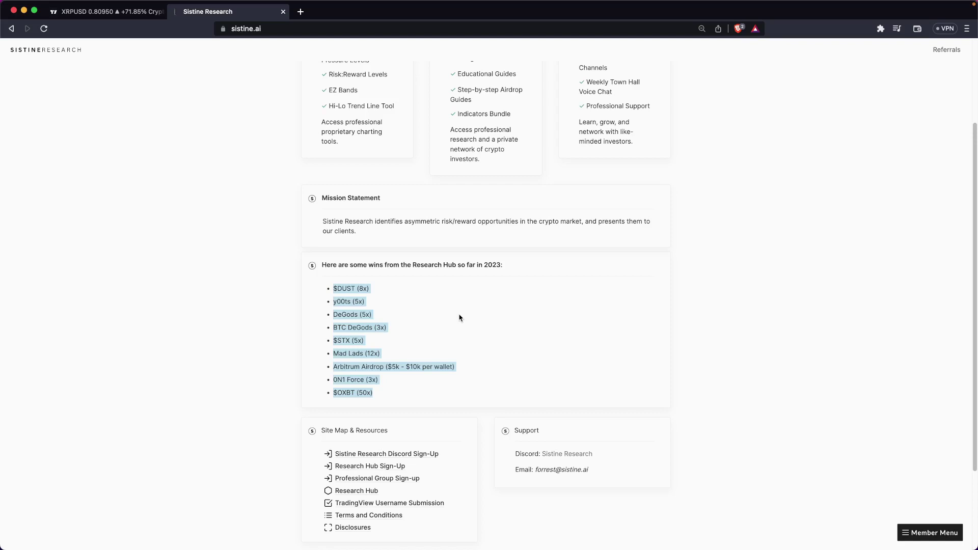
scroll(459, 318, "up", 3)
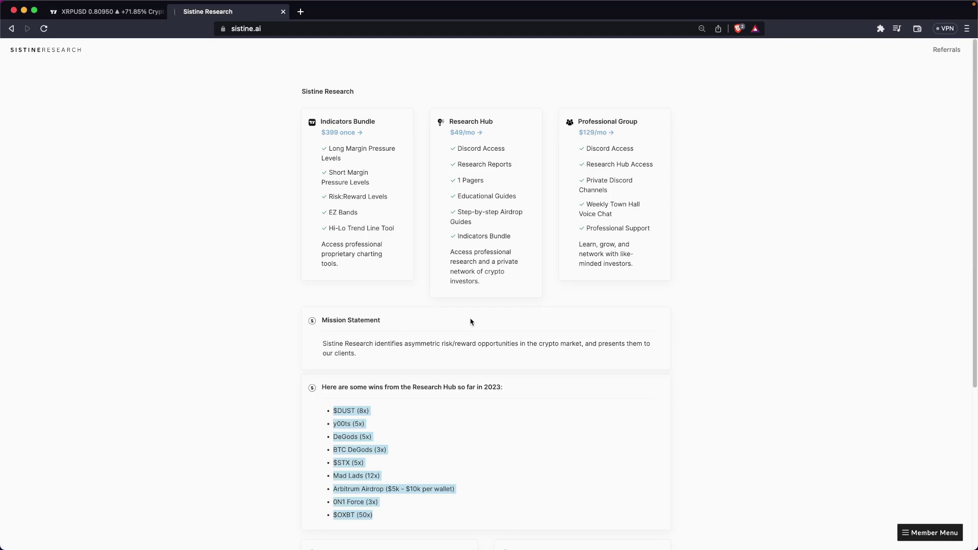
left_click_drag(405, 345, 616, 355)
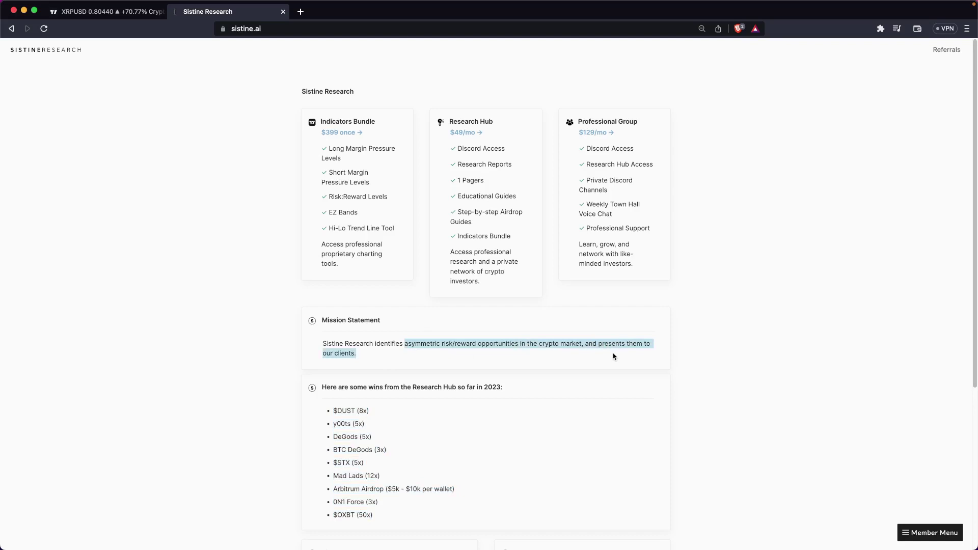
scroll(599, 353, "down", 5)
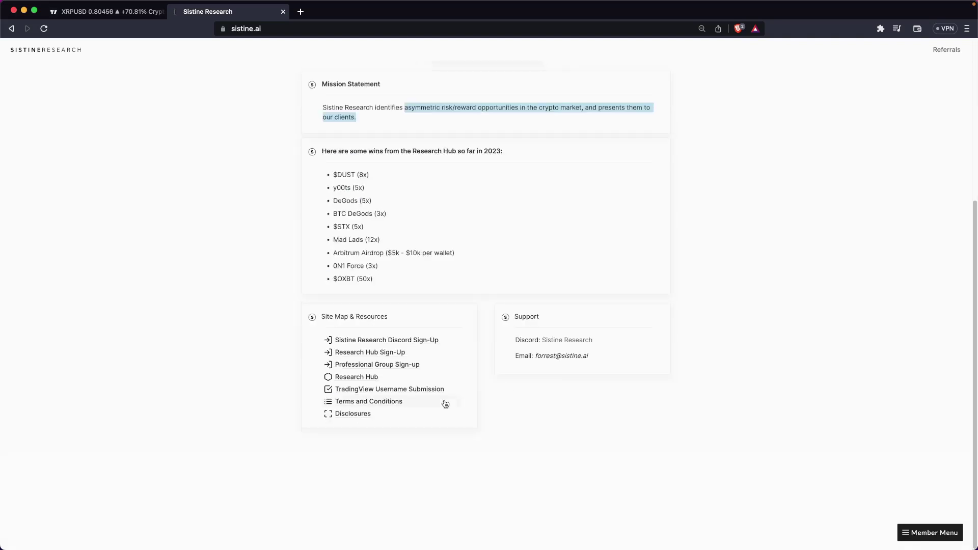